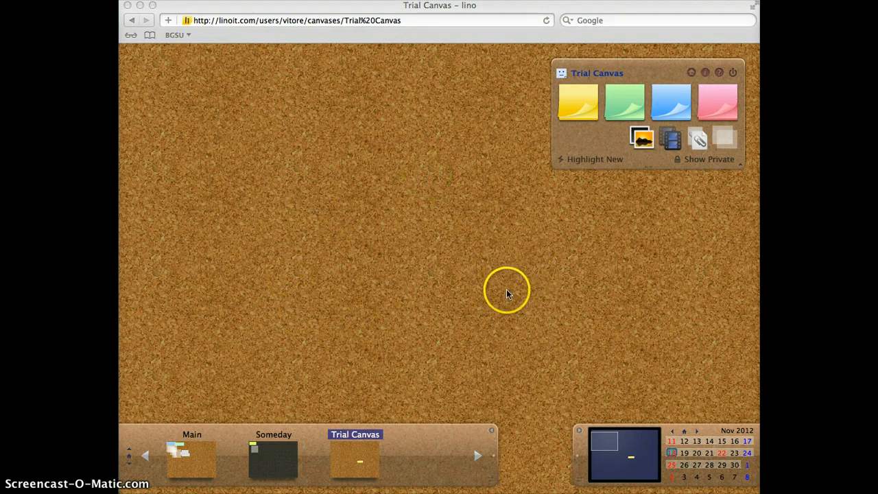
# Step: Start a green sticky note on the Trial Canvas with the text "Thanksgiving at my aunts house."
pyautogui.moveTo(576, 289); pyautogui.dragTo(521, 410)
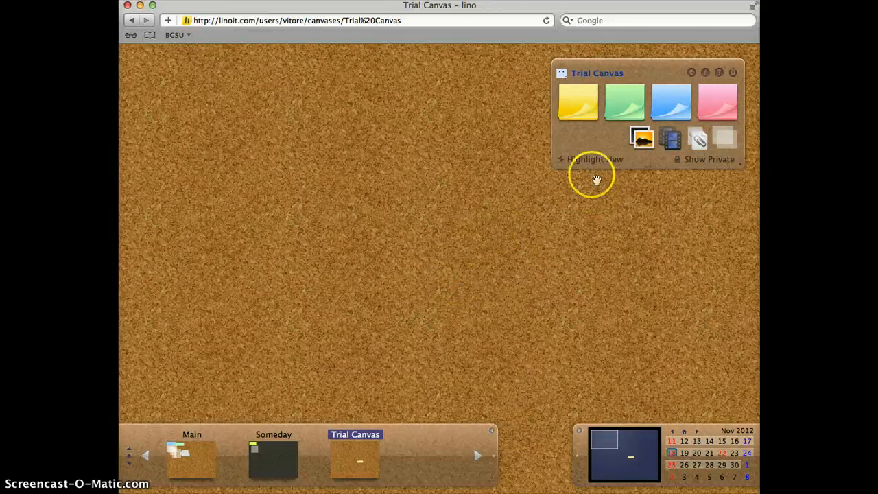
pyautogui.click(627, 108)
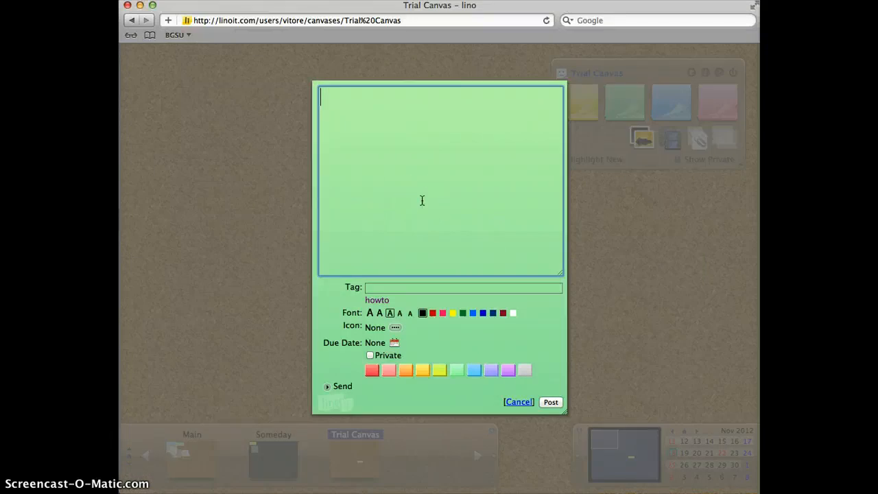
pyautogui.write('T')
pyautogui.write('i')
pyautogui.press('BackSpace')
pyautogui.press('BackSpace')
pyautogui.write('Tha')
pyautogui.press('BackSpace')
pyautogui.write('anksg')
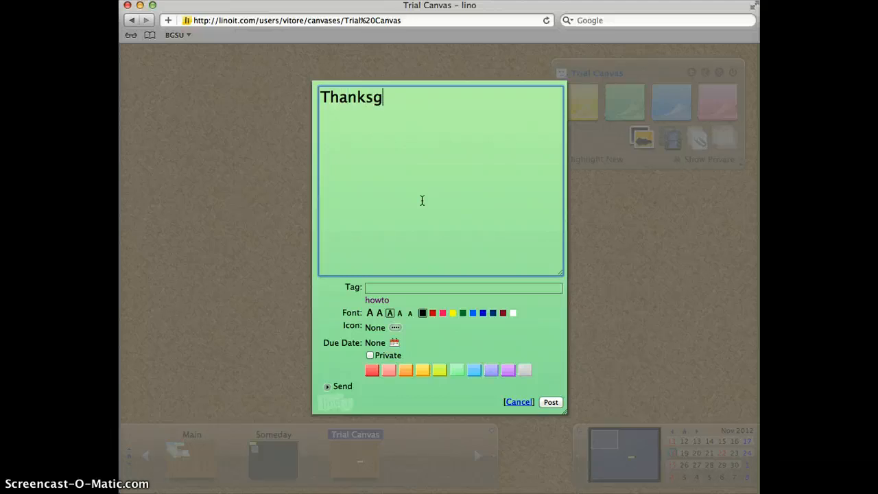
pyautogui.write('iving at my ')
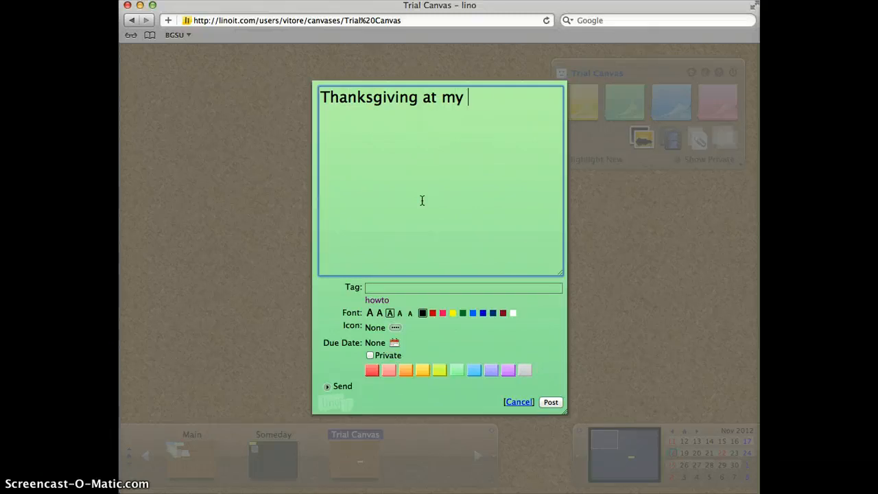
pyautogui.write('aunts house.')
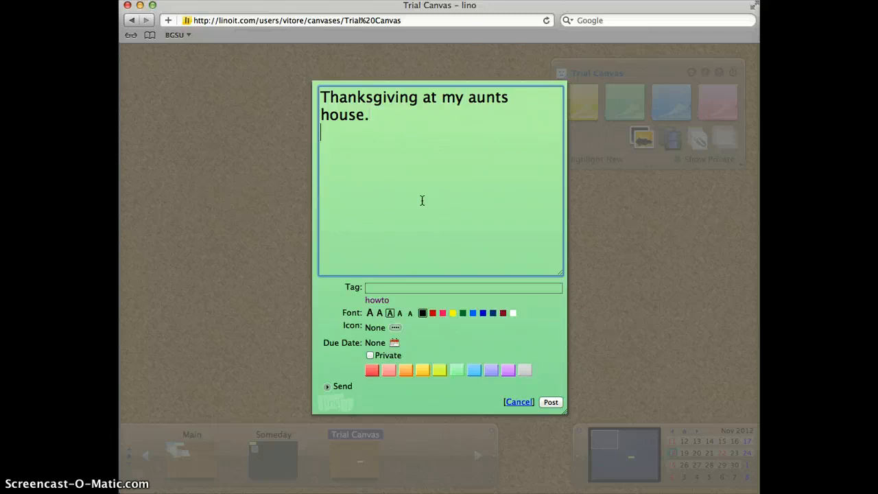
# Step: Add the line "Time: 3:00pm" below the Thanksgiving text, separated by a blank line
pyautogui.press('Return')
pyautogui.write('Time: 3:00')
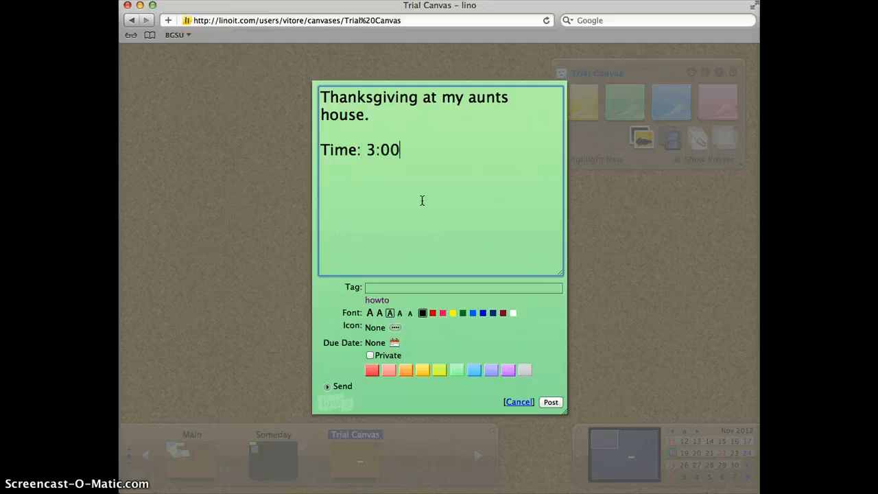
pyautogui.write('pm')
# Step: Add the lines "Family gathering on dad's side of the family" and "Time: 6:30" to the note, separated by blank lines
pyautogui.press('Return')
pyautogui.write('Family ')
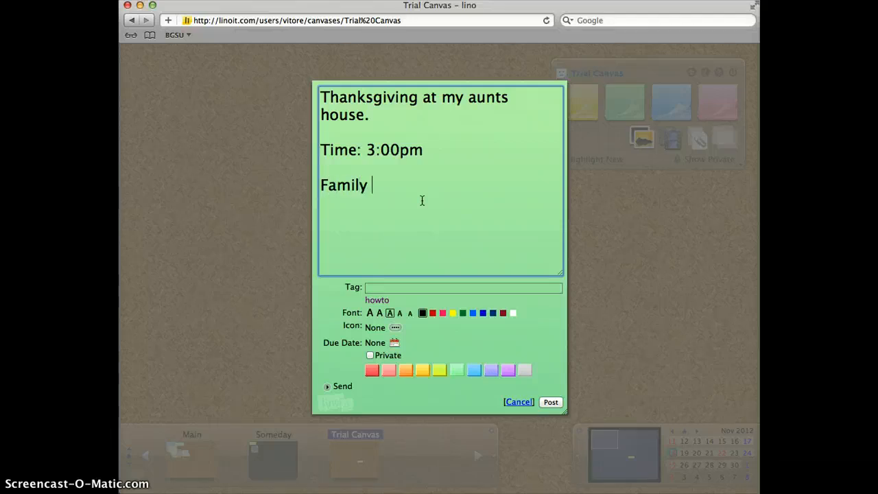
pyautogui.write('gathering ')
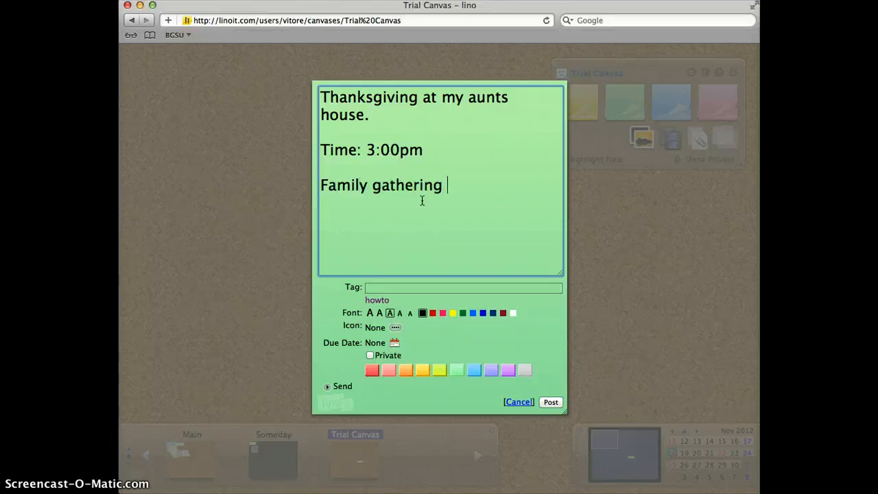
pyautogui.write("on dad's s")
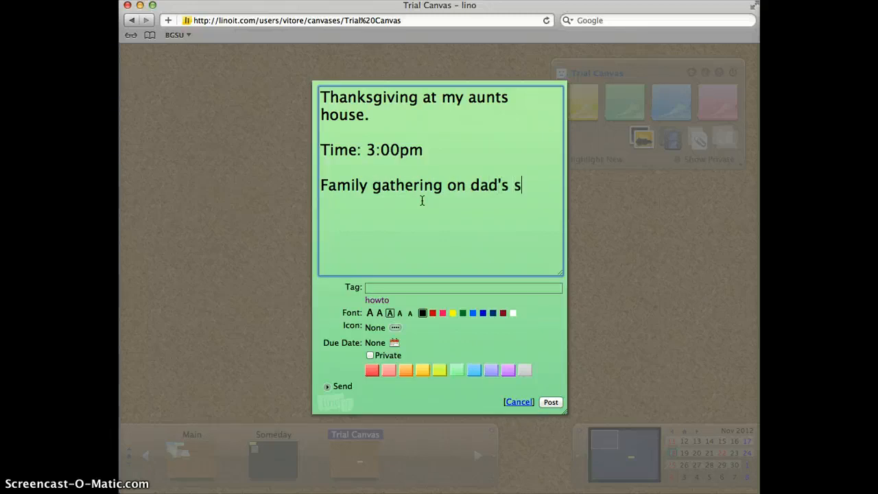
pyautogui.write('ide of the ')
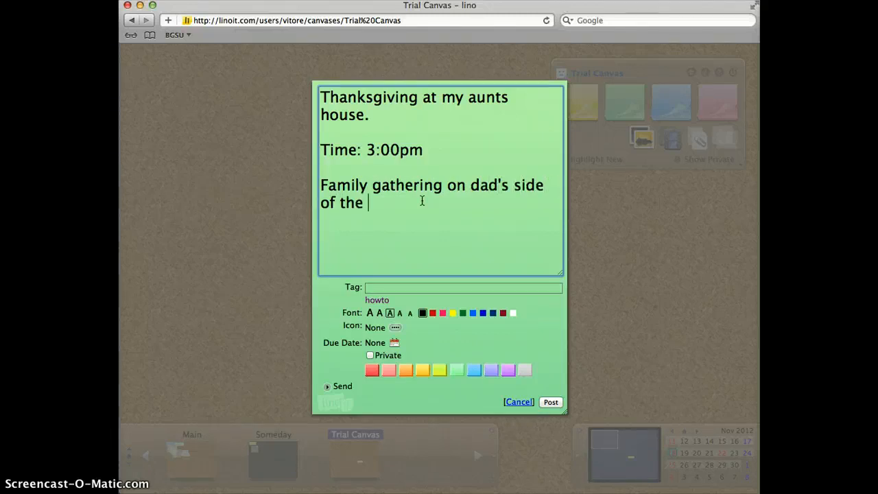
pyautogui.write('family')
pyautogui.press('Return')
pyautogui.write('Time')
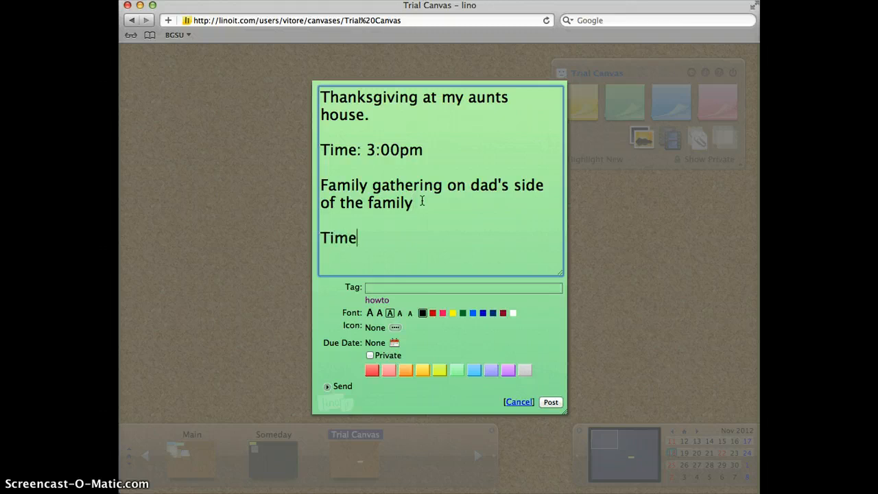
pyautogui.write(': 6:30')
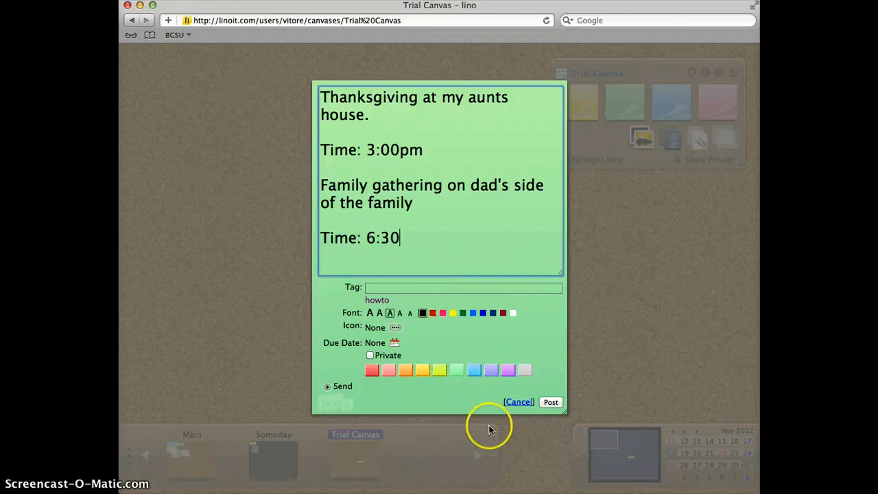
# Step: Try several background colours on the Thanksgiving note and settle on orange
pyautogui.click(406, 371)
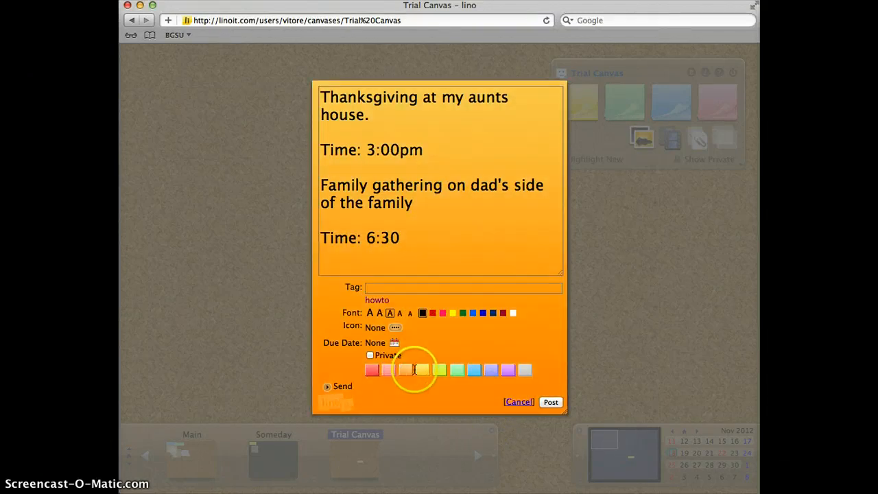
pyautogui.click(441, 373)
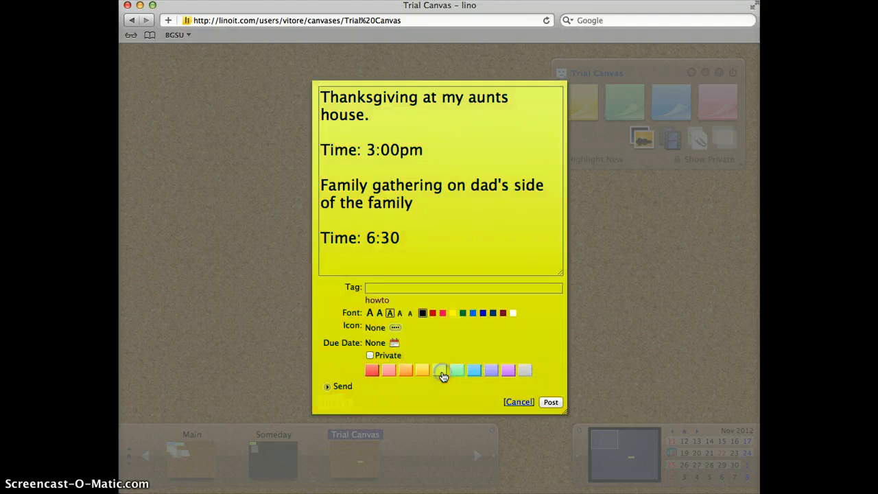
pyautogui.click(474, 371)
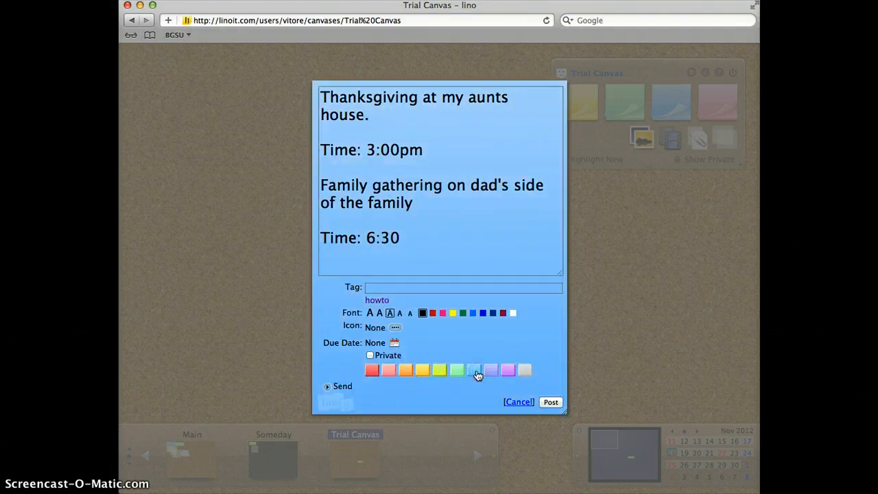
pyautogui.click(516, 371)
pyautogui.click(376, 372)
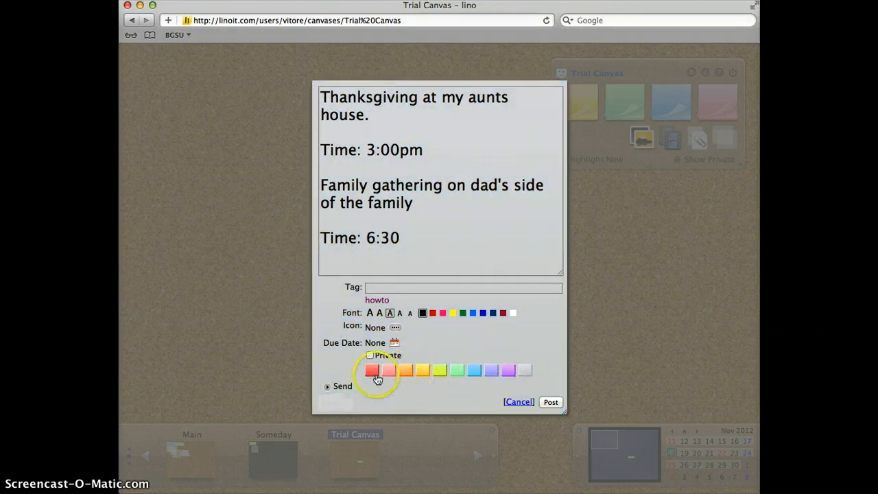
pyautogui.click(389, 371)
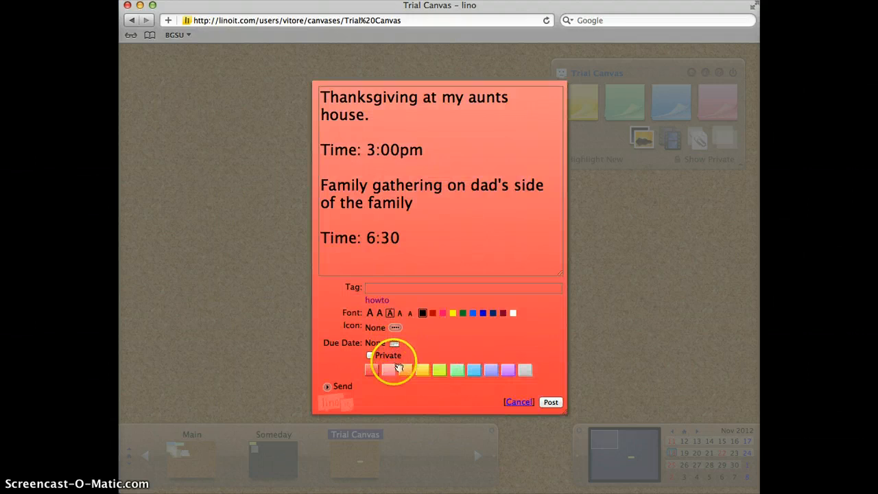
pyautogui.click(404, 371)
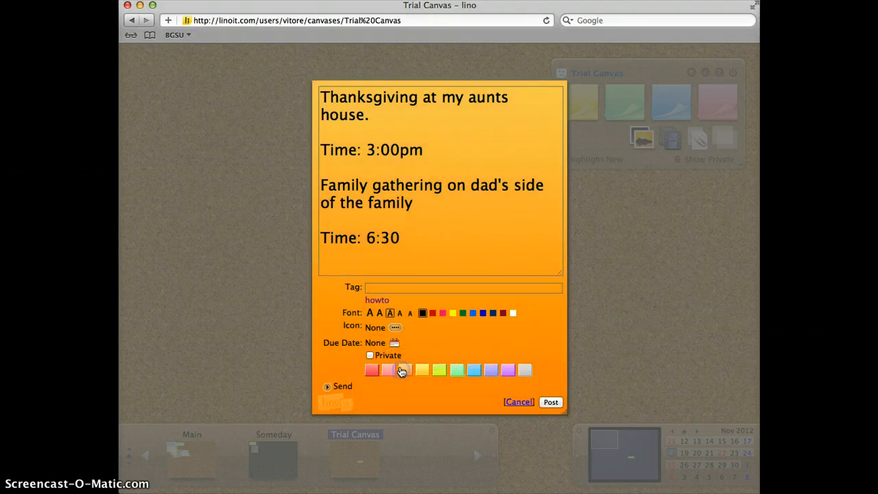
# Step: Set the Thanksgiving note's due date to Thursday, November 22, 2012, leaving it non-private
pyautogui.click(396, 356)
pyautogui.click(394, 343)
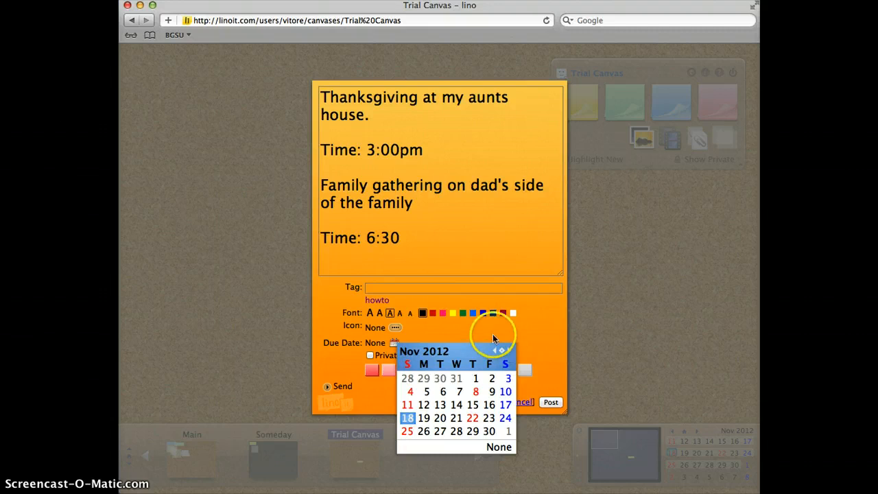
pyautogui.click(471, 418)
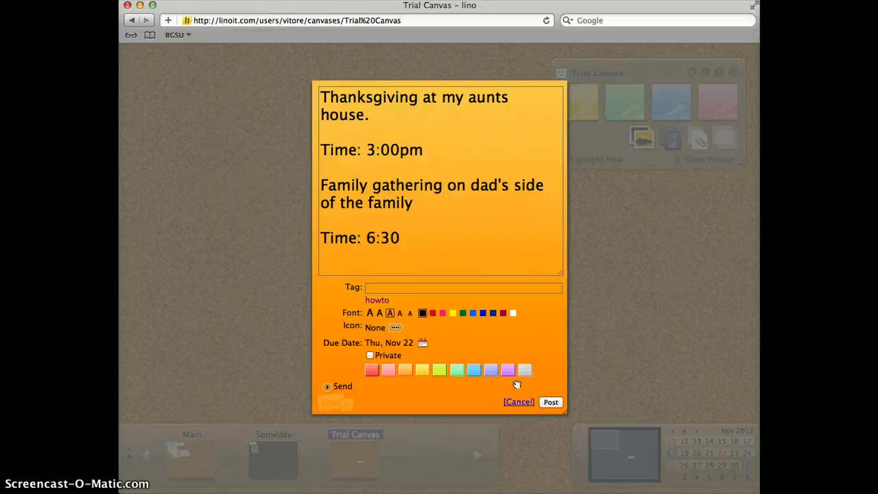
pyautogui.click(370, 356)
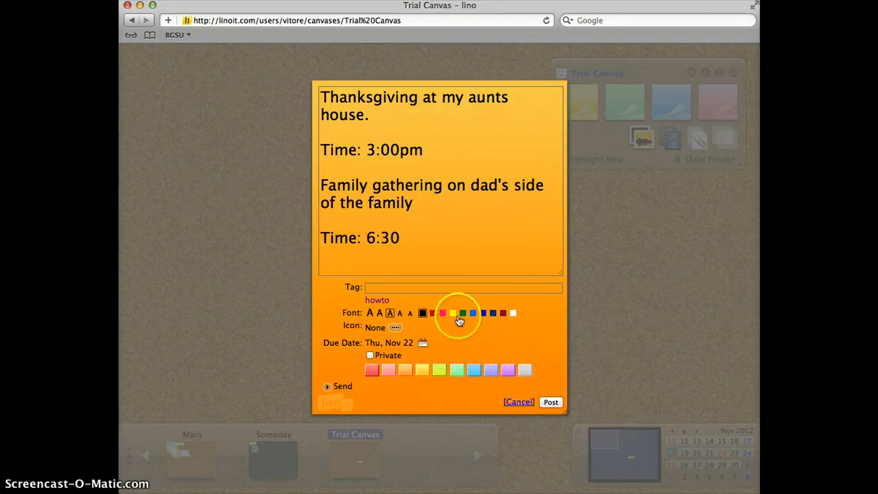
# Step: Try a larger and a smaller font size on the note's text and return to the middle size
pyautogui.moveTo(433, 254); pyautogui.dragTo(328, 72)
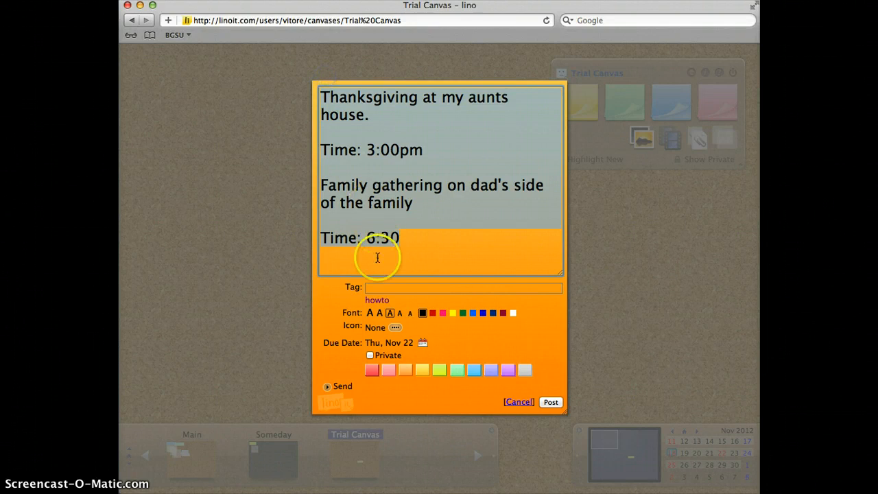
pyautogui.click(379, 314)
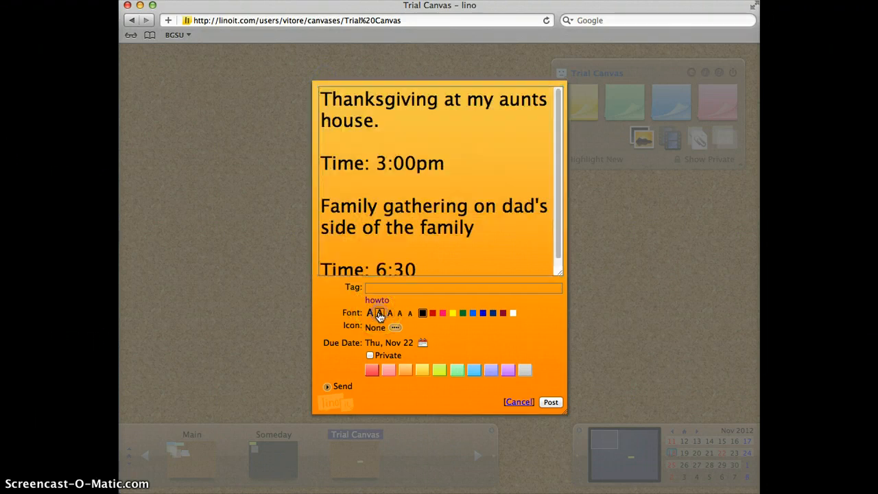
pyautogui.click(400, 314)
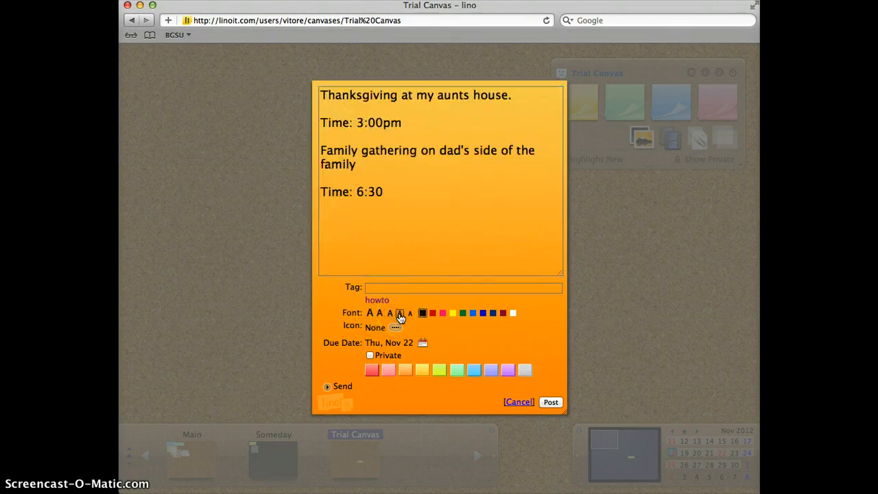
pyautogui.click(391, 314)
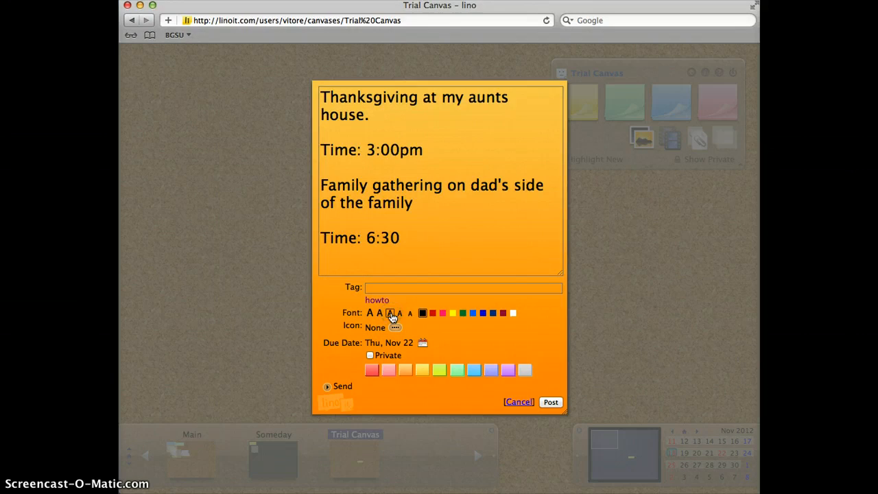
# Step: Set the note's text colour to dark green and give the note the brown autumn leaf icon
pyautogui.click(443, 313)
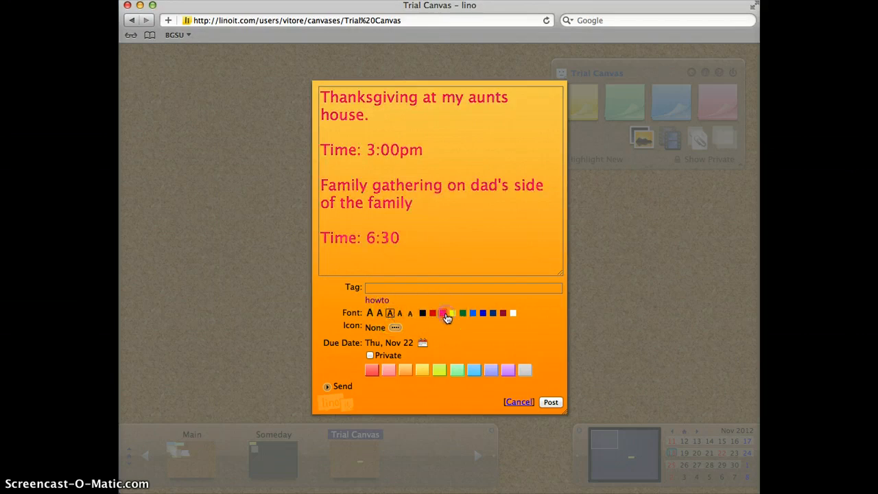
pyautogui.click(463, 314)
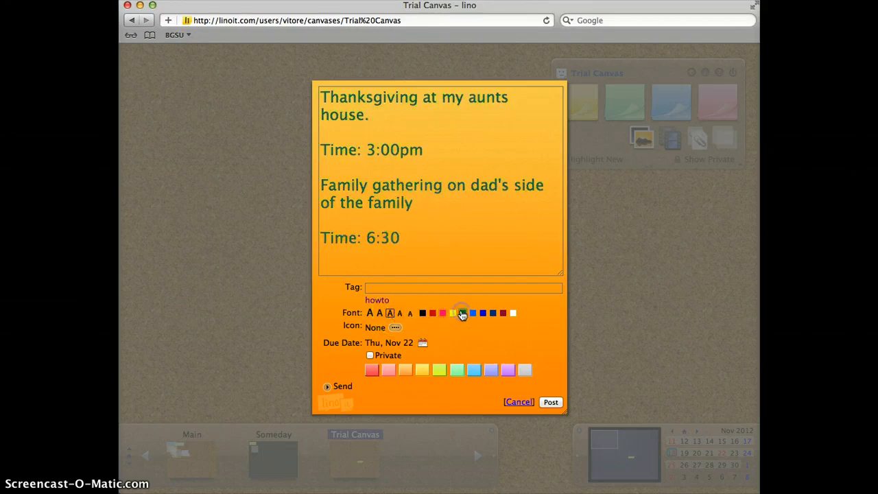
pyautogui.click(450, 256)
pyautogui.click(395, 327)
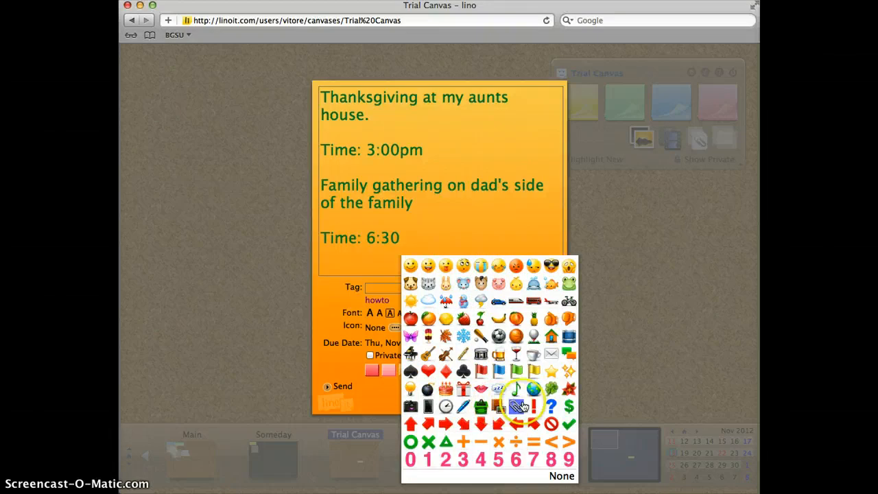
pyautogui.click(446, 336)
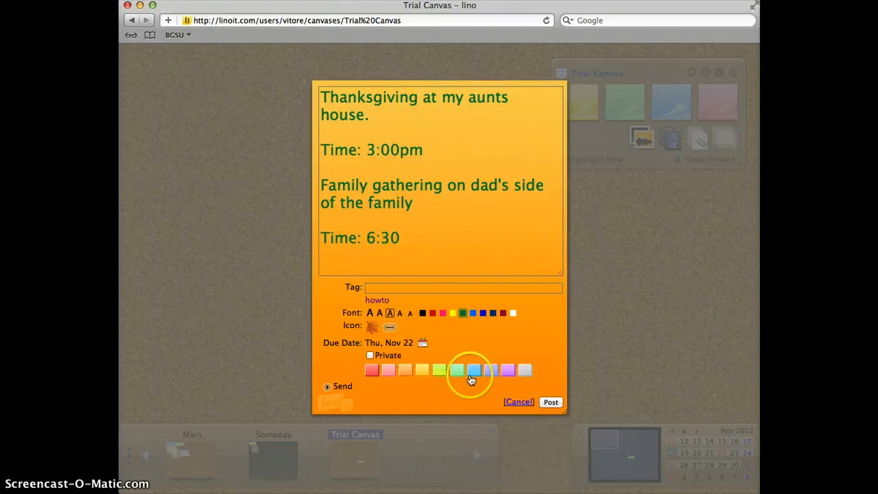
# Step: Post the Thanksgiving note and move it to the upper-left corner of the visible canvas
pyautogui.click(551, 402)
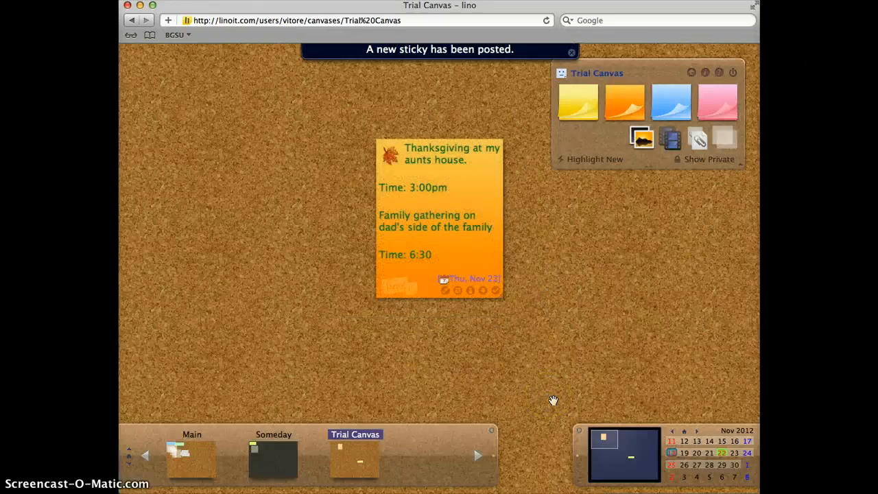
pyautogui.moveTo(427, 255); pyautogui.dragTo(227, 169)
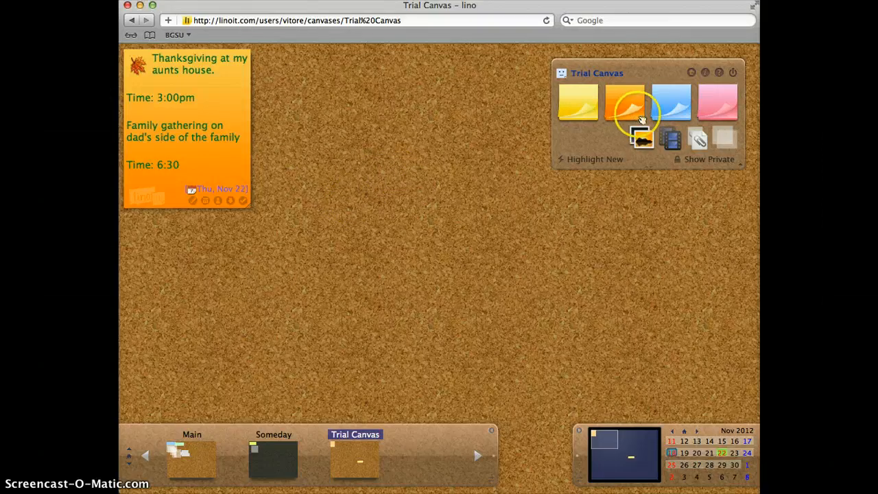
# Step: Start a new blue sticky note and write "EDTL presentation on monday at 8:30am." in it
pyautogui.click(668, 102)
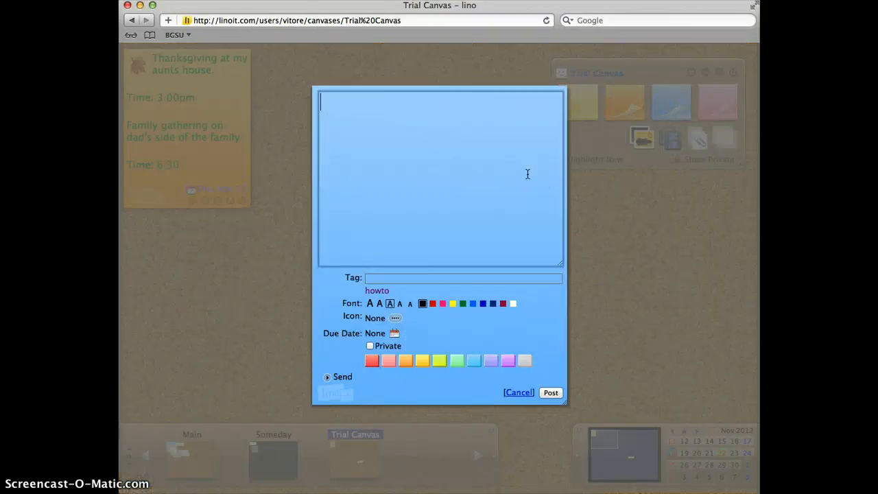
pyautogui.write('Pre')
pyautogui.press('BackSpace')
pyautogui.press('BackSpace')
pyautogui.press('BackSpace')
pyautogui.write('EDTL pr')
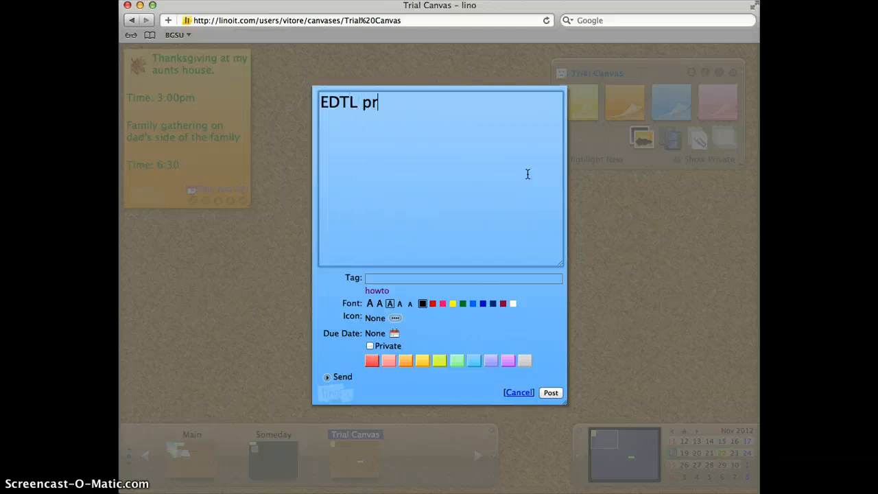
pyautogui.write('esentation on m')
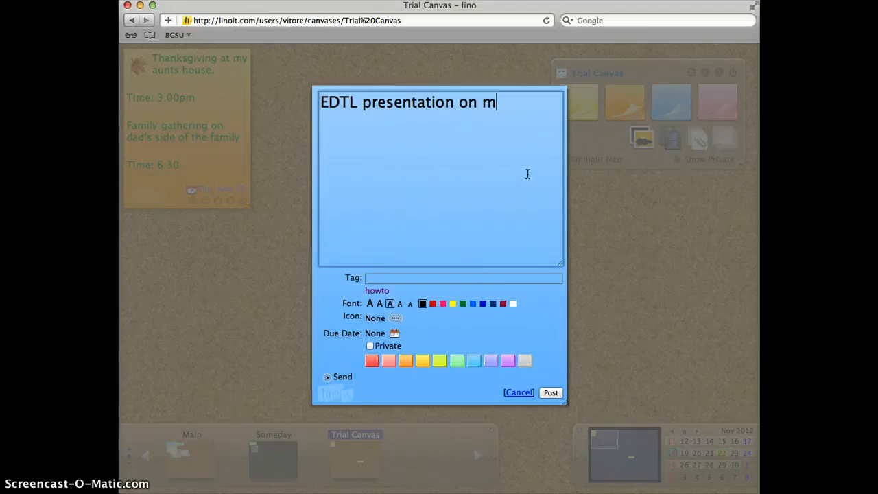
pyautogui.write('onday at')
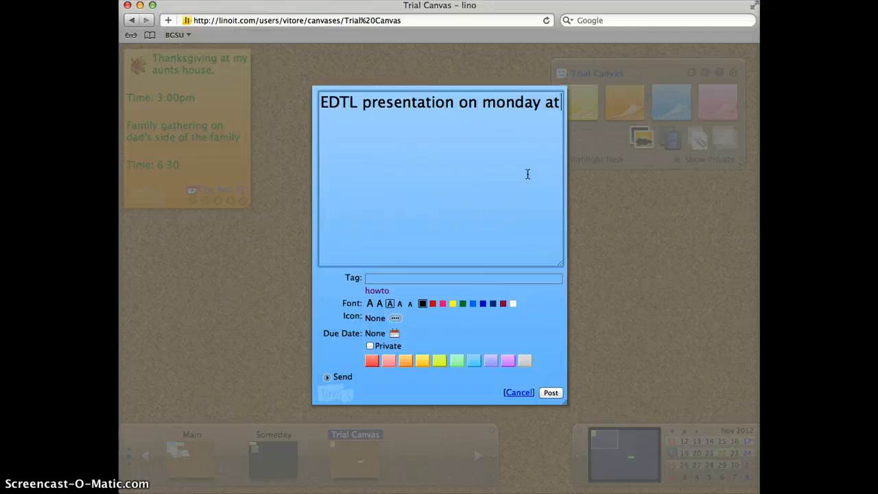
pyautogui.write(' 8:30')
pyautogui.write('am.')
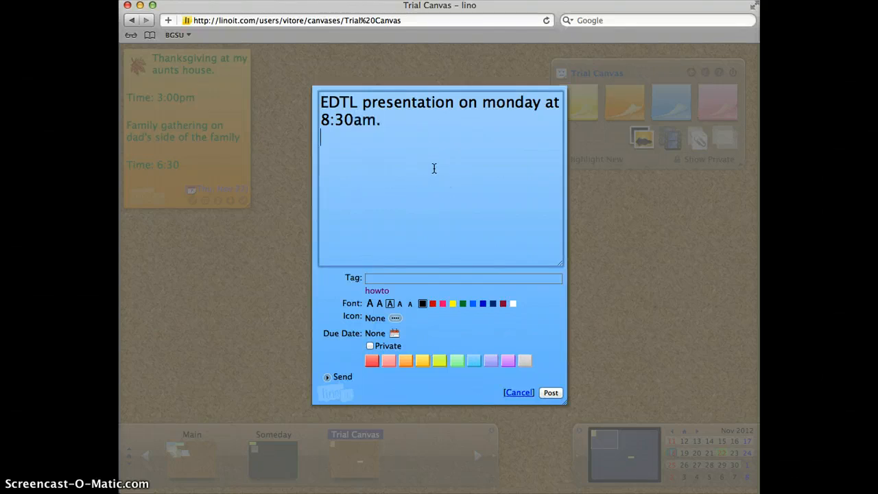
# Step: Add "Come ready to go!!" to the note, below a blank line
pyautogui.write('Come')
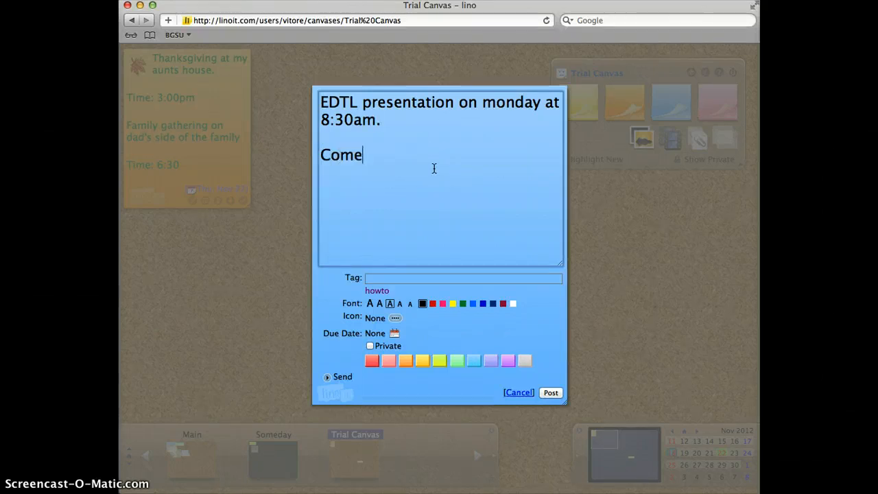
pyautogui.write(' ready to do')
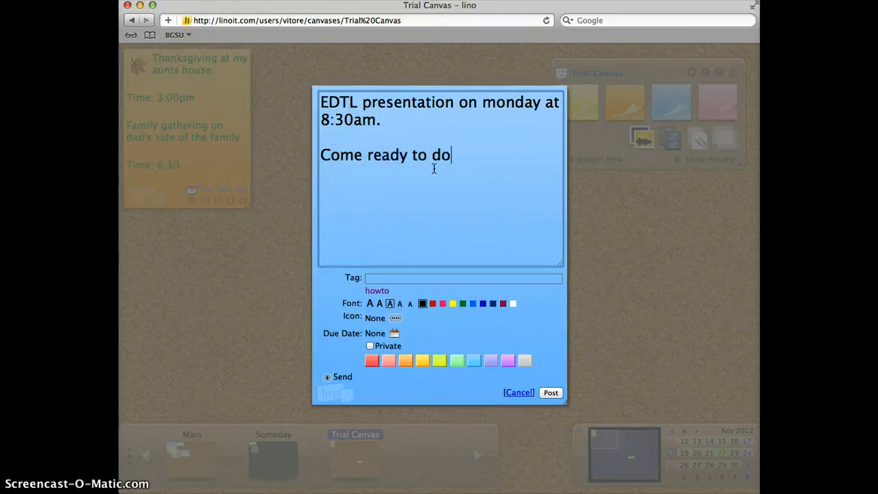
pyautogui.press('BackSpace')
pyautogui.press('BackSpace')
pyautogui.write('go!!')
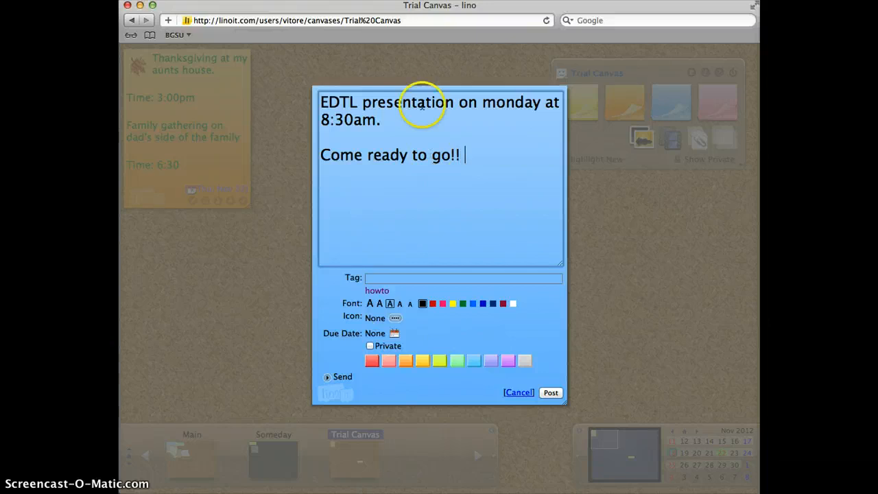
# Step: Set the note's due date to Monday, November 26, 2012, and its background colour to light green
pyautogui.click(394, 333)
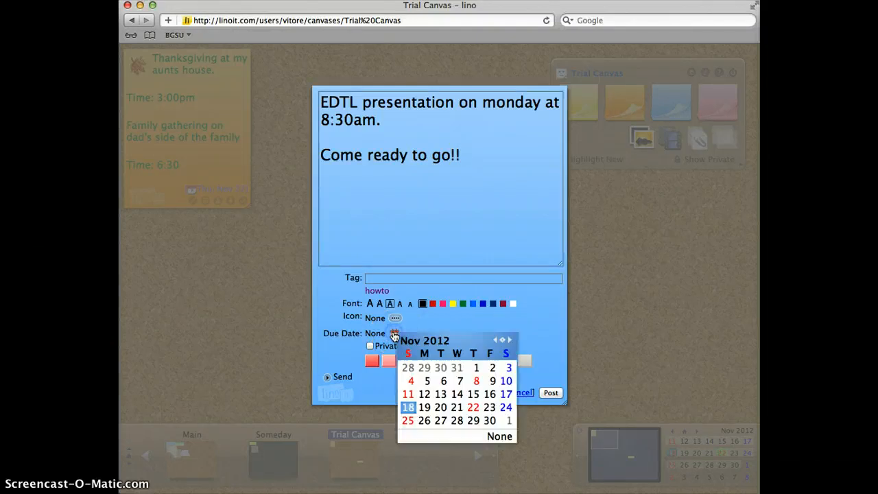
pyautogui.click(426, 421)
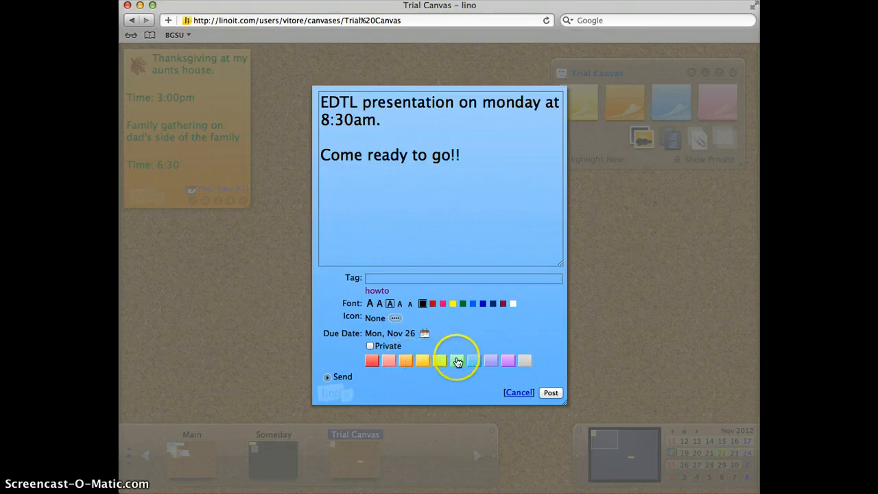
pyautogui.click(457, 362)
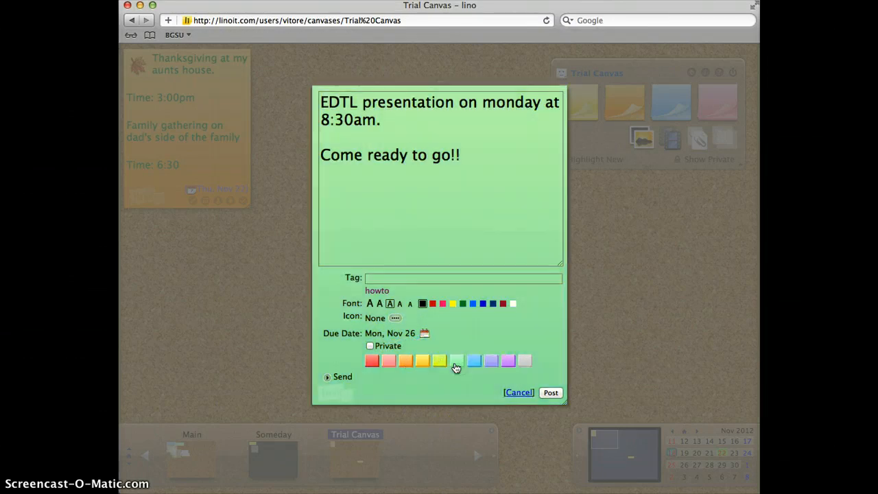
# Step: Give the EDTL note the red apple icon and post it to the canvas
pyautogui.click(395, 321)
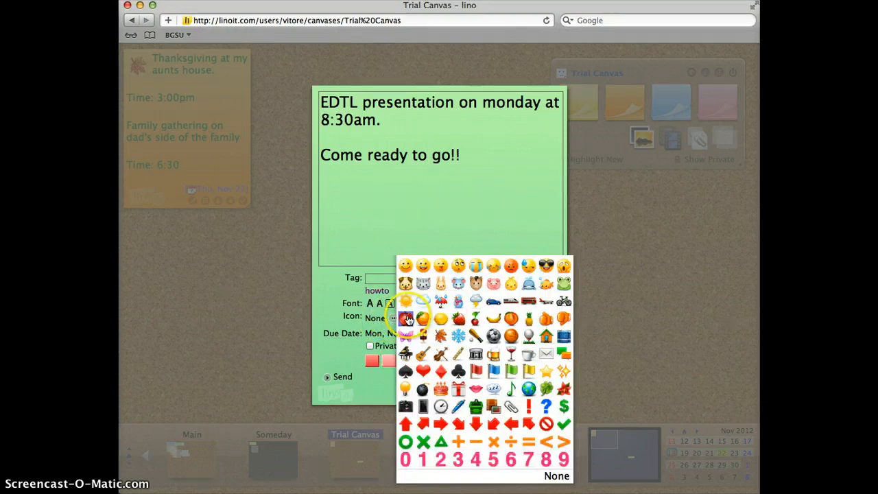
pyautogui.click(406, 319)
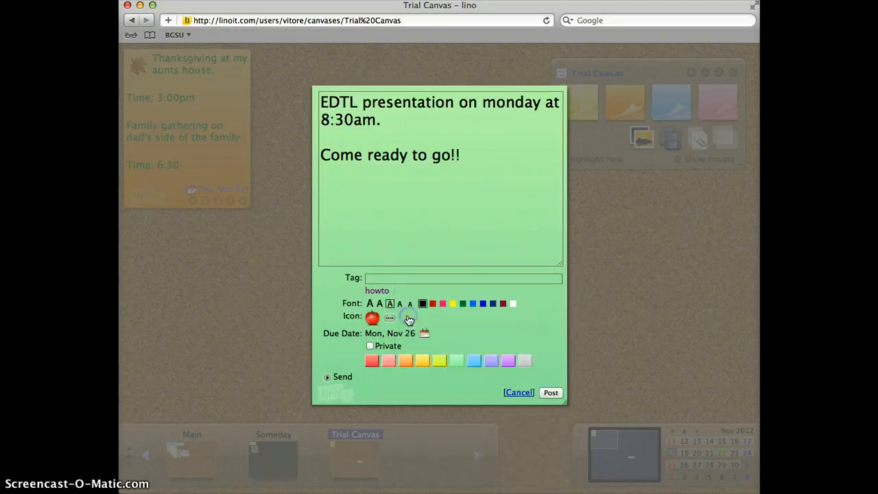
pyautogui.click(551, 393)
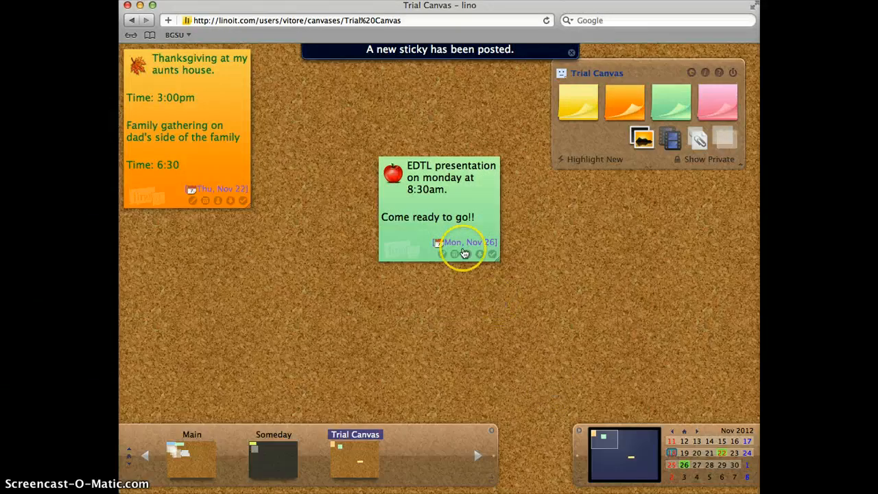
# Step: Place the EDTL note directly beside the Thanksgiving note and enlarge it to about the same height
pyautogui.moveTo(453, 217); pyautogui.dragTo(382, 213)
pyautogui.click(496, 212)
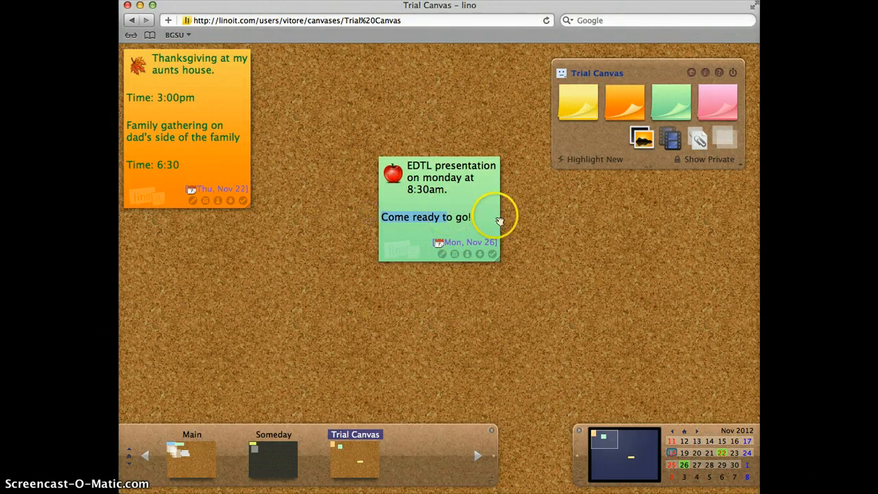
pyautogui.moveTo(441, 193); pyautogui.dragTo(223, 115)
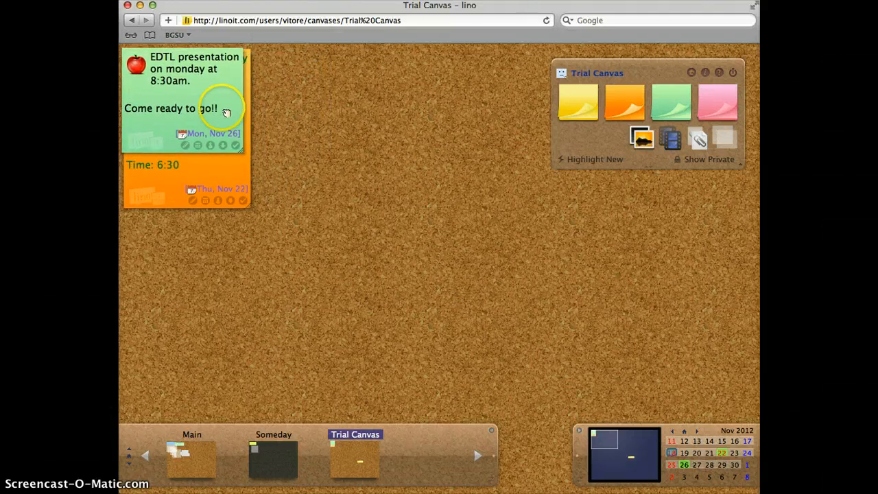
pyautogui.moveTo(225, 112); pyautogui.dragTo(353, 110)
pyautogui.moveTo(373, 153); pyautogui.dragTo(402, 206)
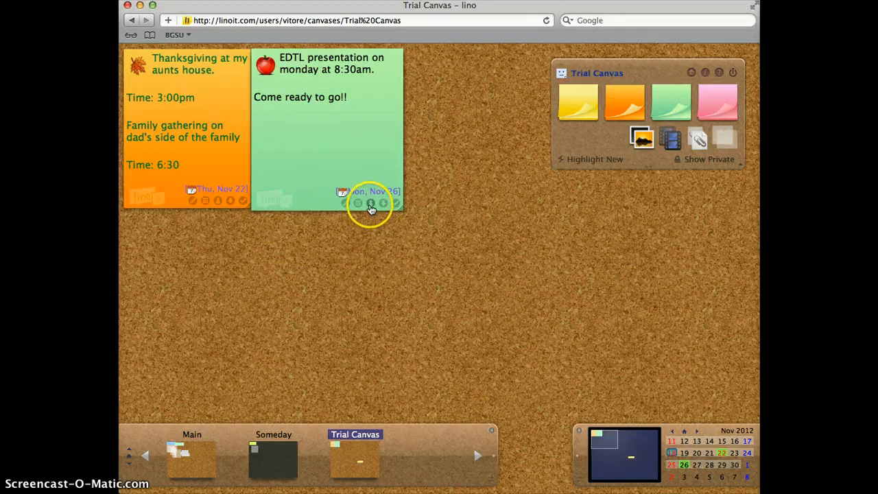
pyautogui.click(370, 203)
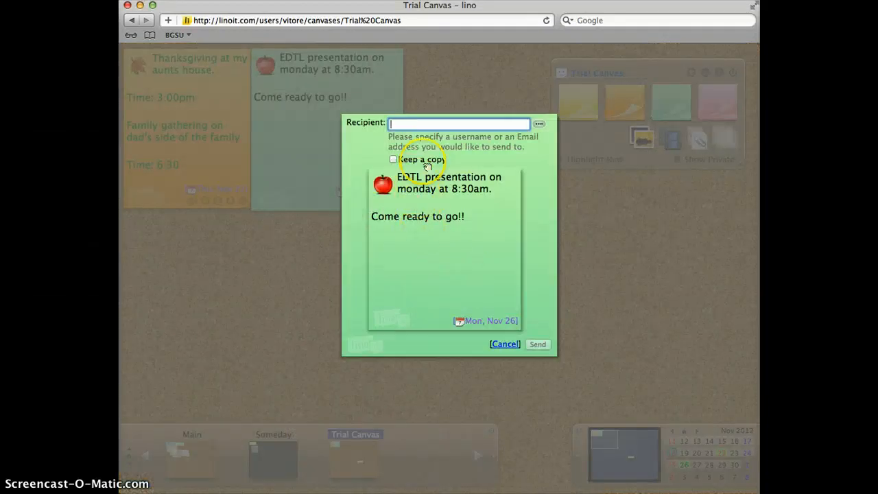
pyautogui.click(435, 123)
pyautogui.click(505, 345)
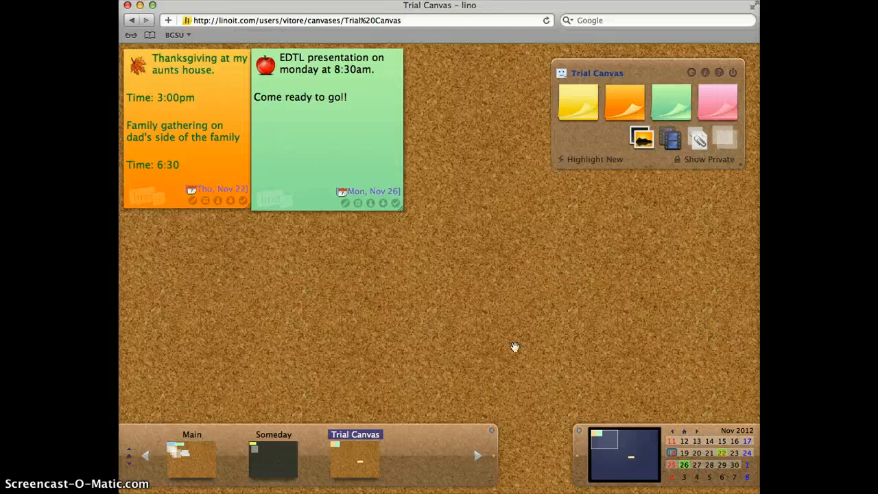
# Step: Move the EDTL note towards the middle of the canvas and send it to the recipient's e-mail address, keeping a copy
pyautogui.click(345, 152)
pyautogui.moveTo(345, 152); pyautogui.dragTo(421, 245)
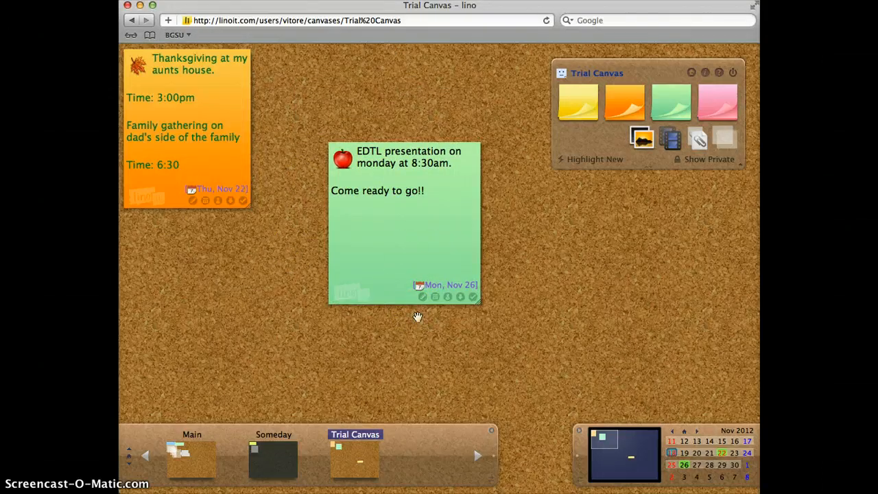
pyautogui.click(448, 298)
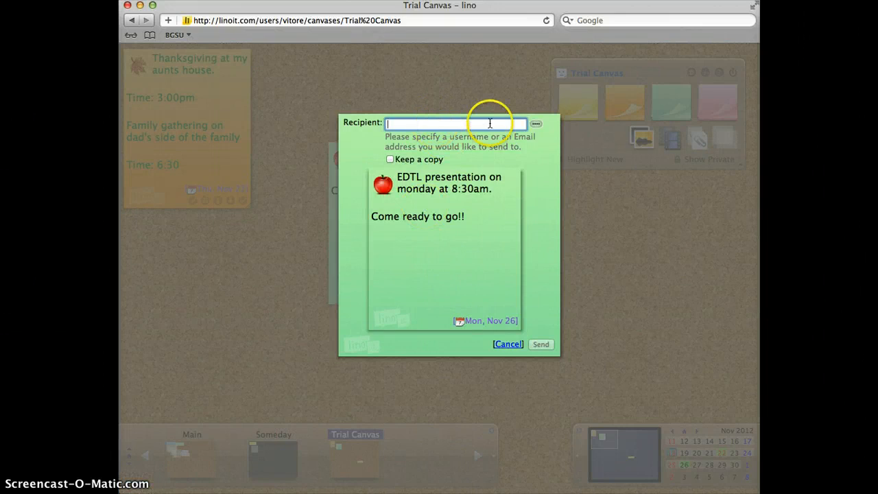
pyautogui.click(536, 124)
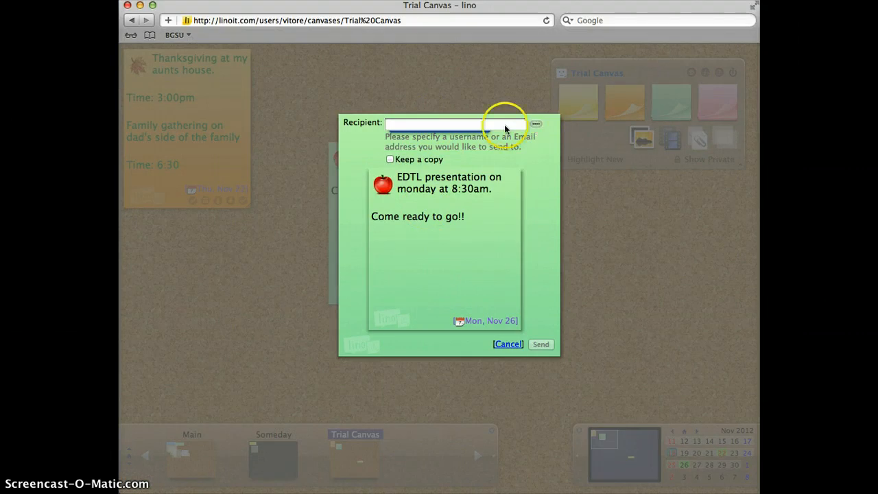
pyautogui.click(472, 124)
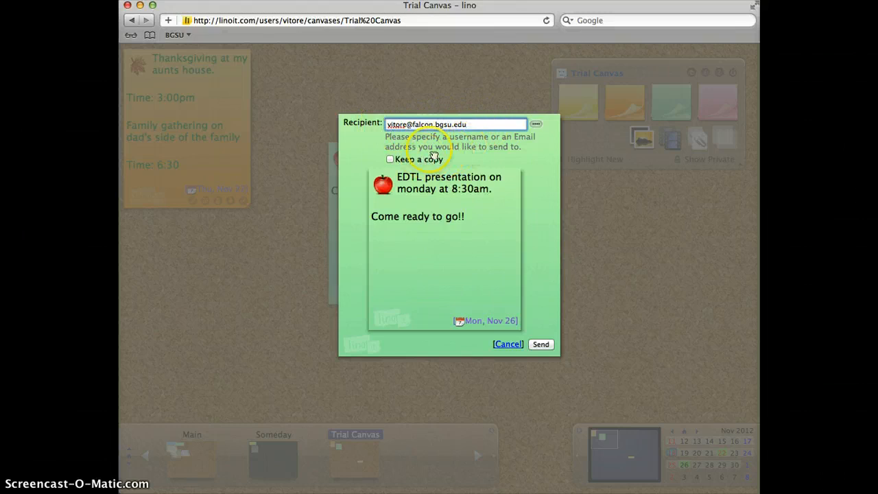
pyautogui.click(391, 159)
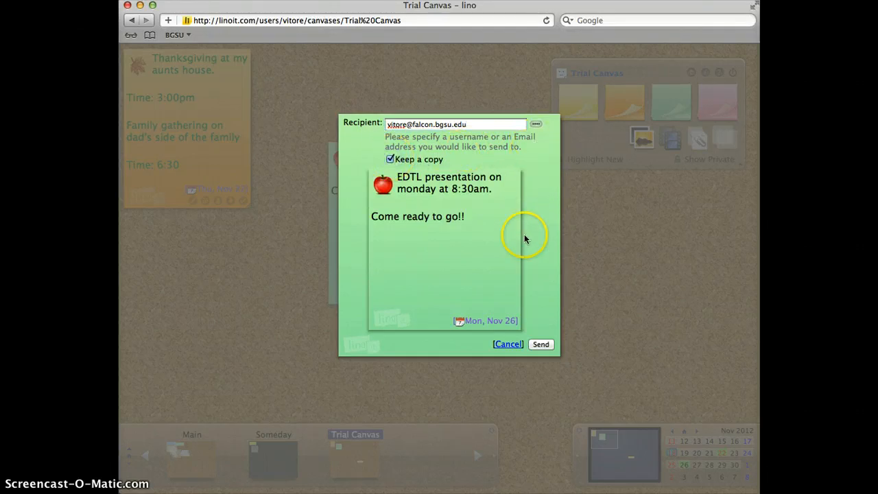
pyautogui.click(542, 344)
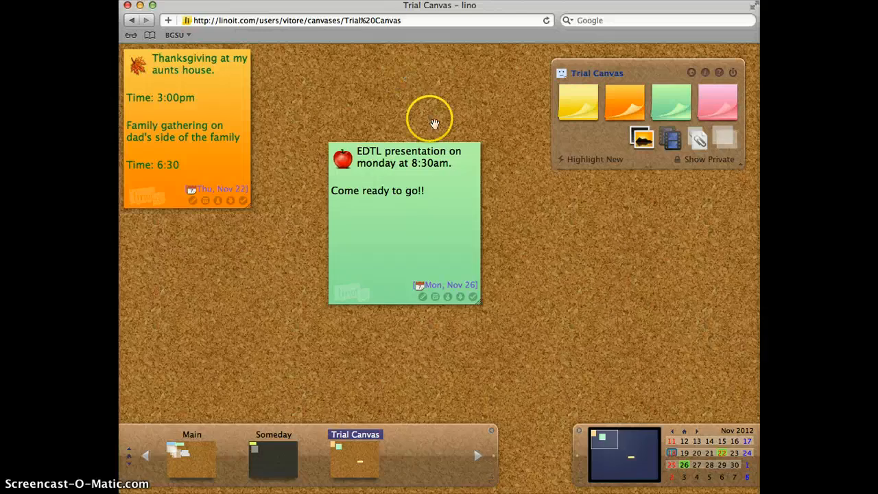
# Step: View the notes due on November 22 and November 18 from the calendar
pyautogui.click(722, 453)
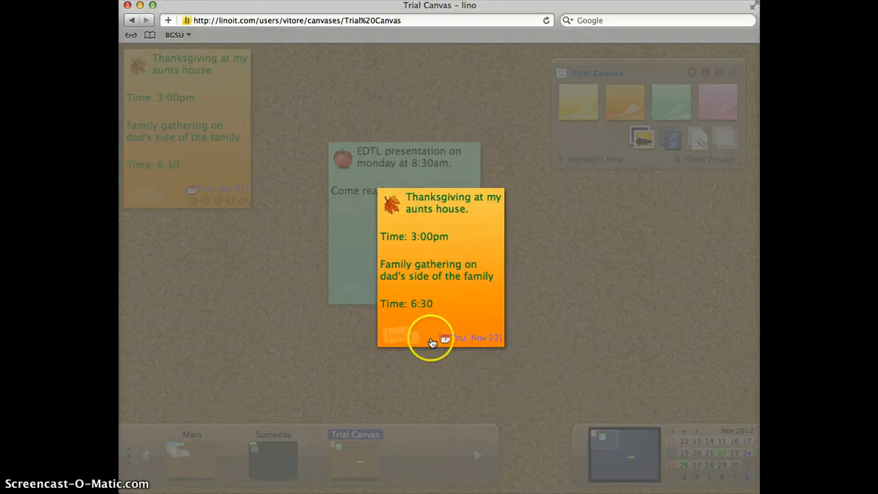
pyautogui.click(627, 337)
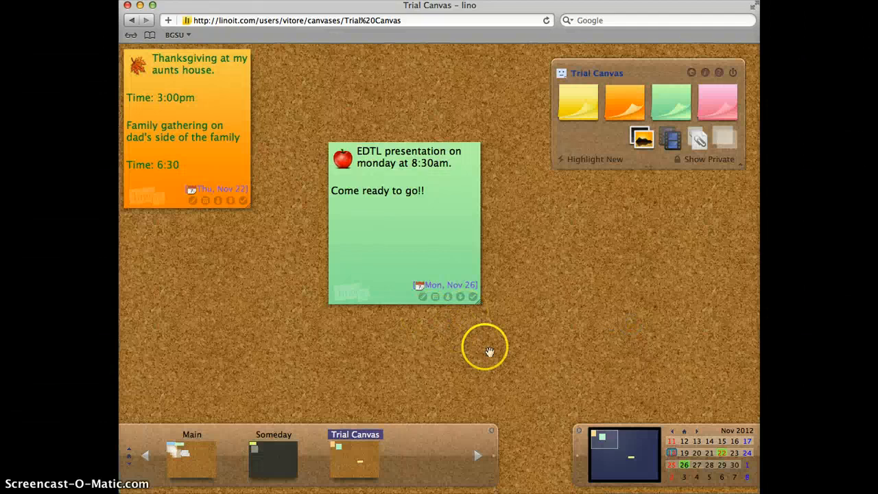
pyautogui.click(672, 457)
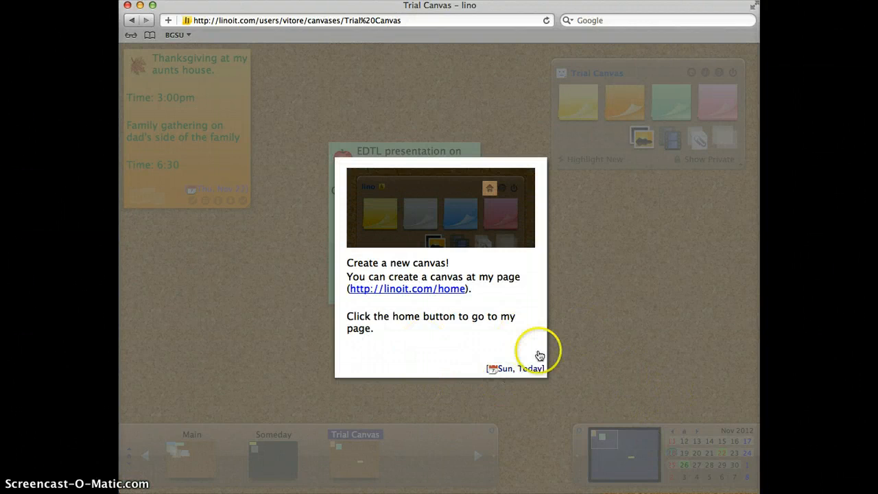
# Step: Go to today's due note on the Main canvas and peel off the four white how-to stickies stacked over "Today's tasks"
pyautogui.click(398, 363)
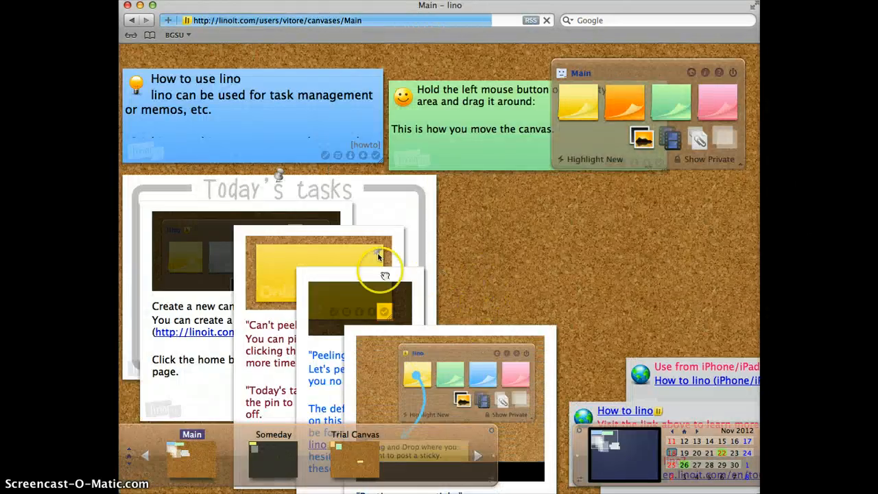
pyautogui.scroll(-6, 490, 341)
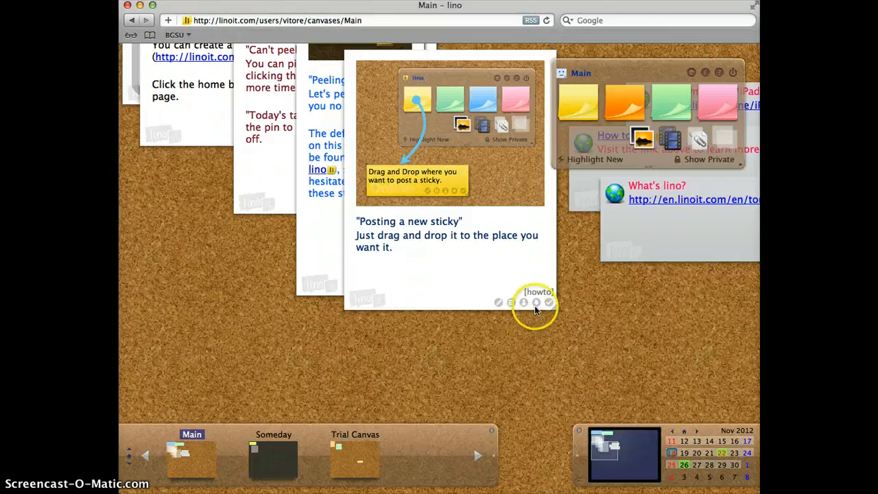
pyautogui.click(549, 303)
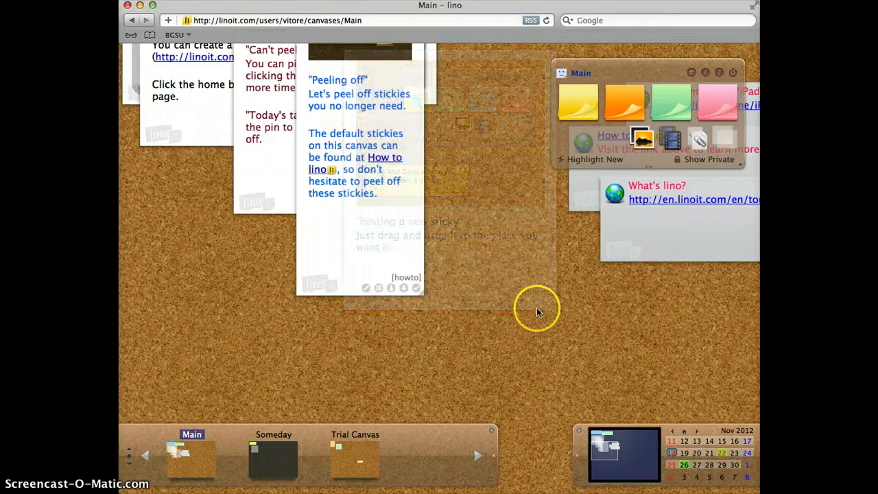
pyautogui.click(417, 289)
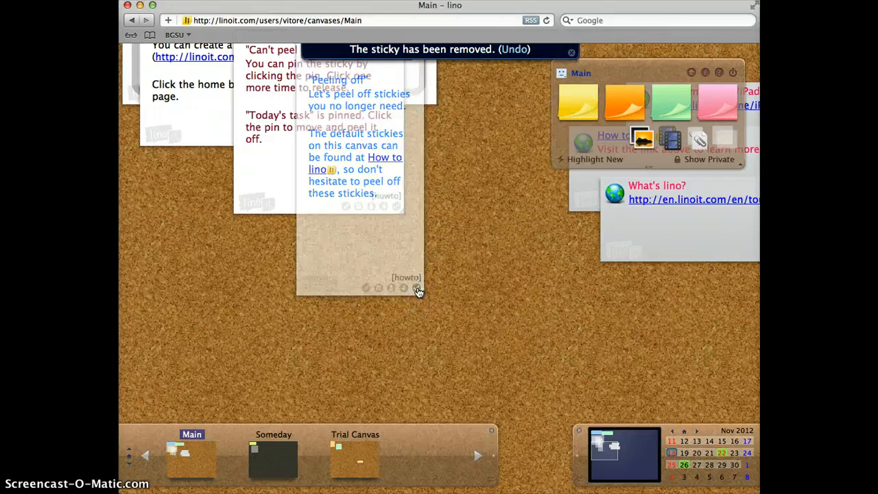
pyautogui.click(397, 207)
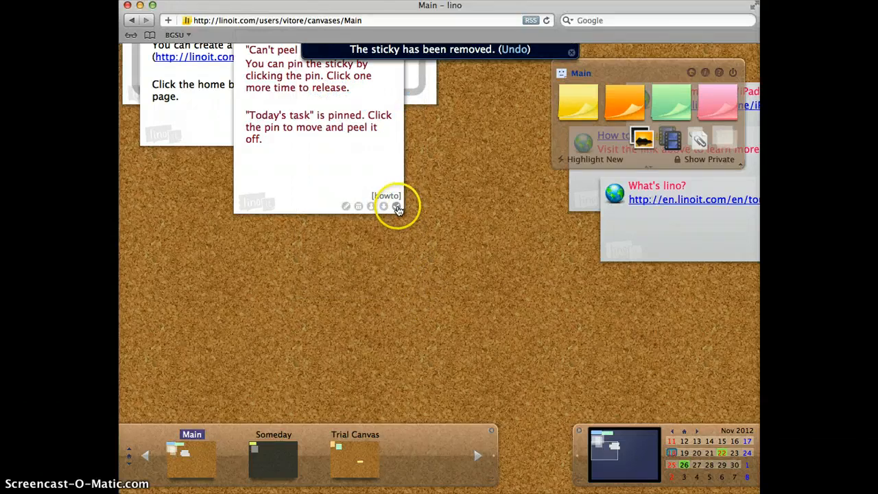
pyautogui.click(397, 208)
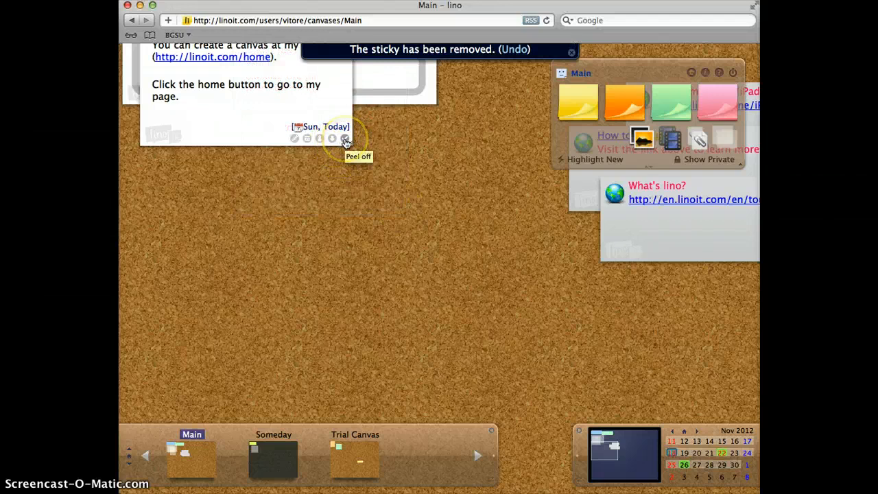
pyautogui.click(345, 140)
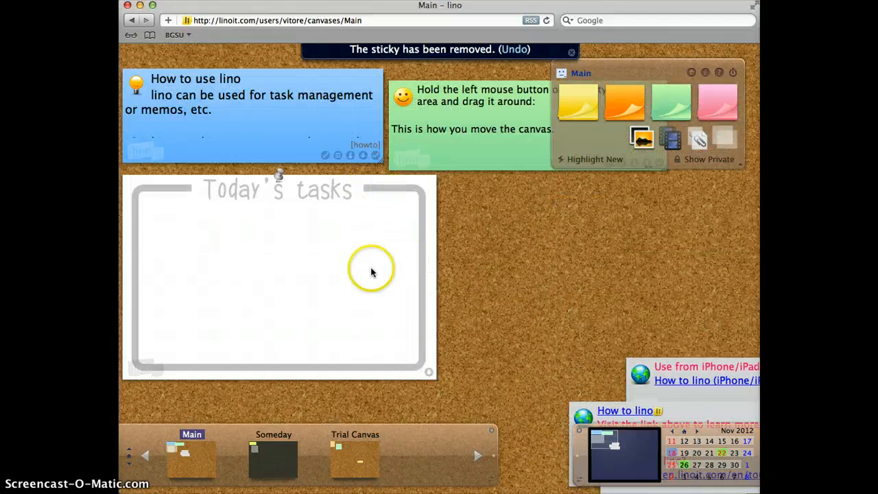
# Step: Copy the "Today's tasks" sticky onto the Main canvas and move the copy up so it overlaps the original
pyautogui.click(302, 239)
pyautogui.click(287, 179)
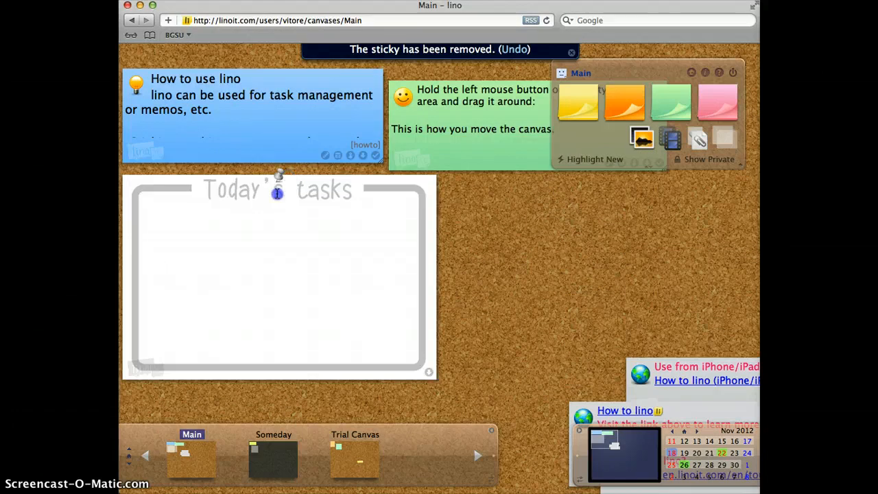
pyautogui.click(220, 249)
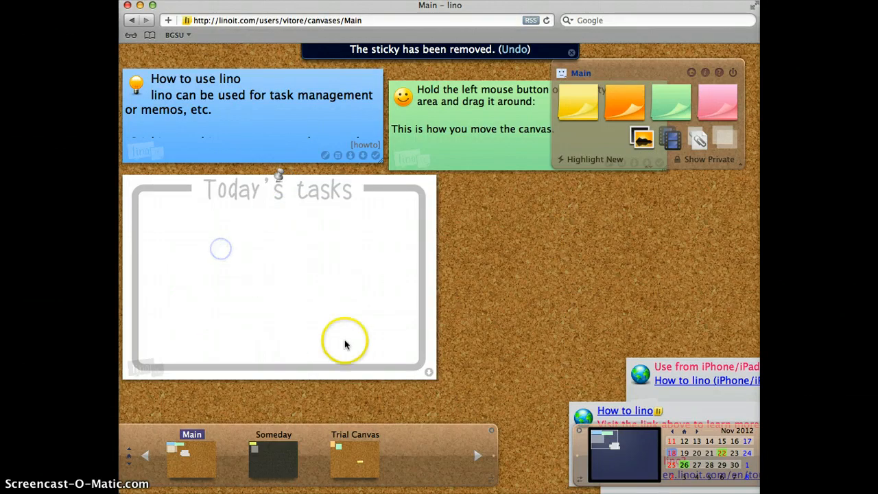
pyautogui.click(429, 372)
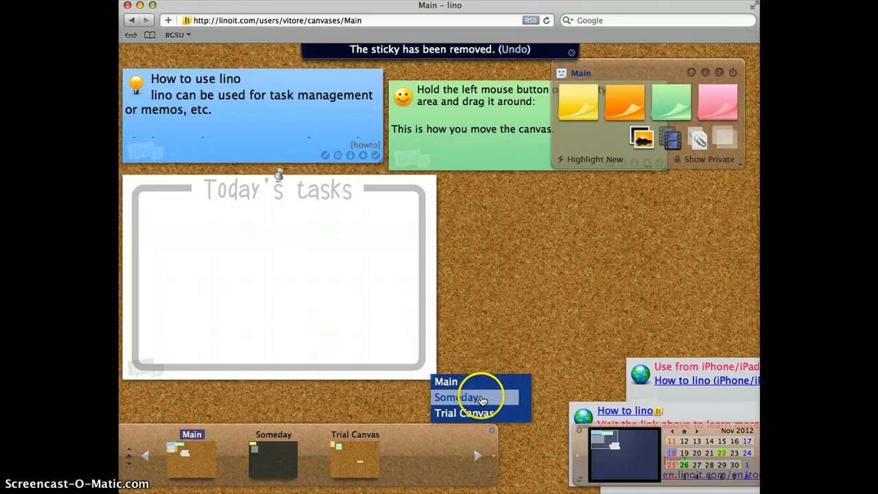
pyautogui.click(448, 381)
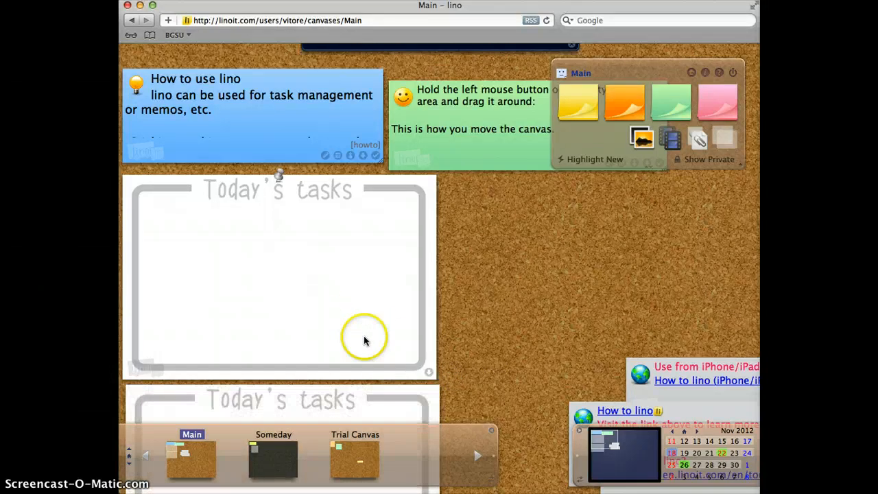
pyautogui.moveTo(310, 392); pyautogui.dragTo(312, 315)
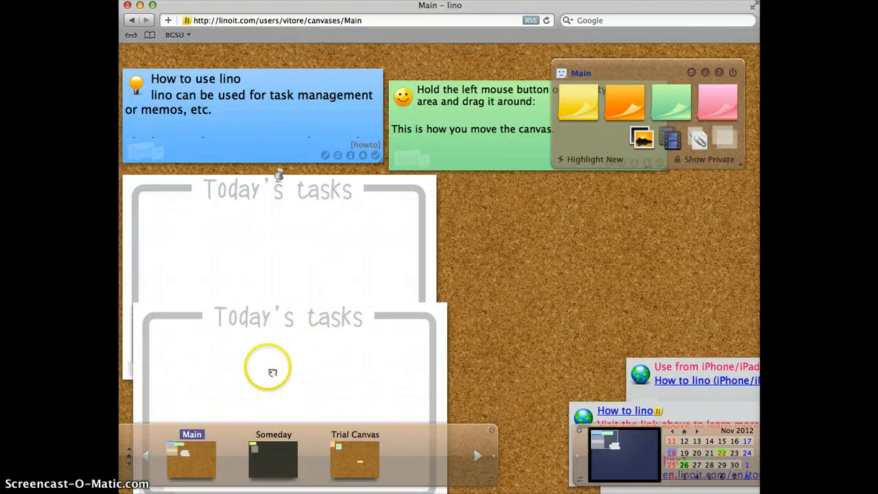
pyautogui.click(206, 447)
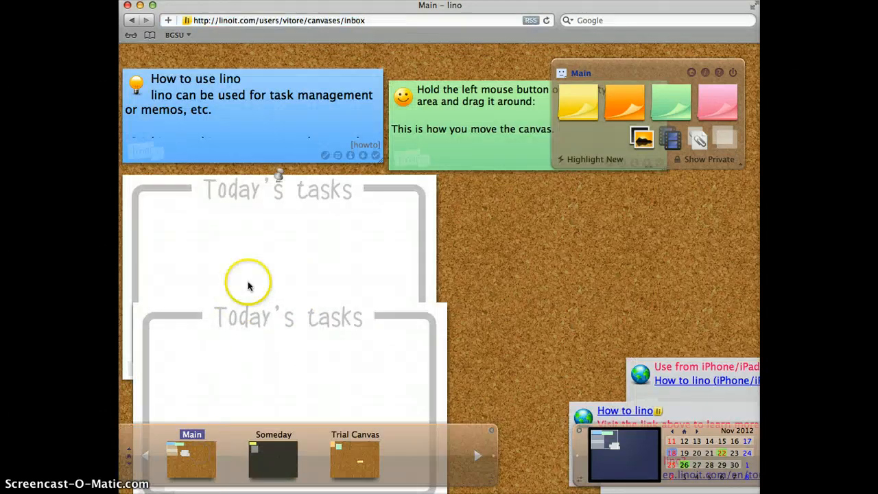
pyautogui.click(256, 242)
pyautogui.click(261, 415)
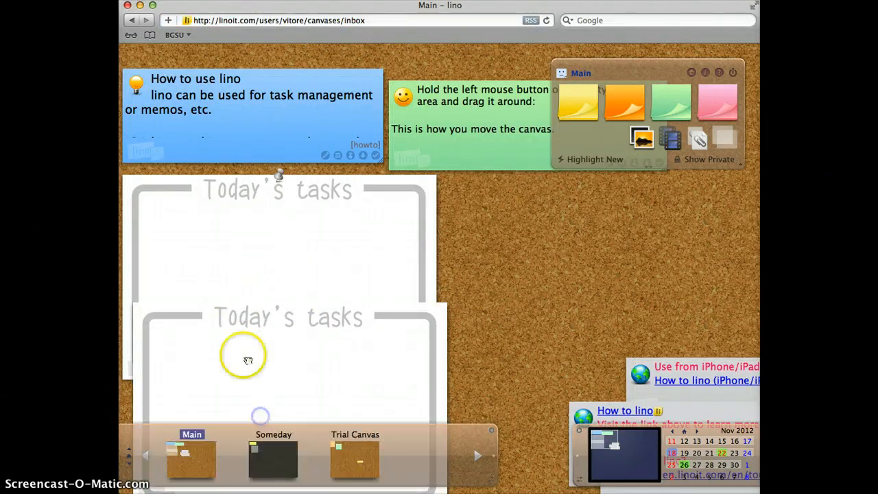
# Step: Post a private pink note reading "Go visit sister in Ohio" with a star icon on the Someday canvas
pyautogui.click(272, 456)
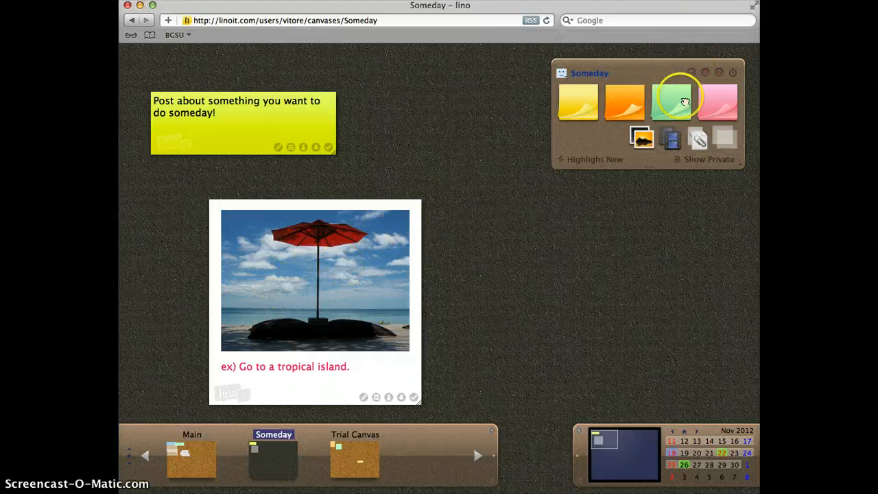
pyautogui.click(714, 101)
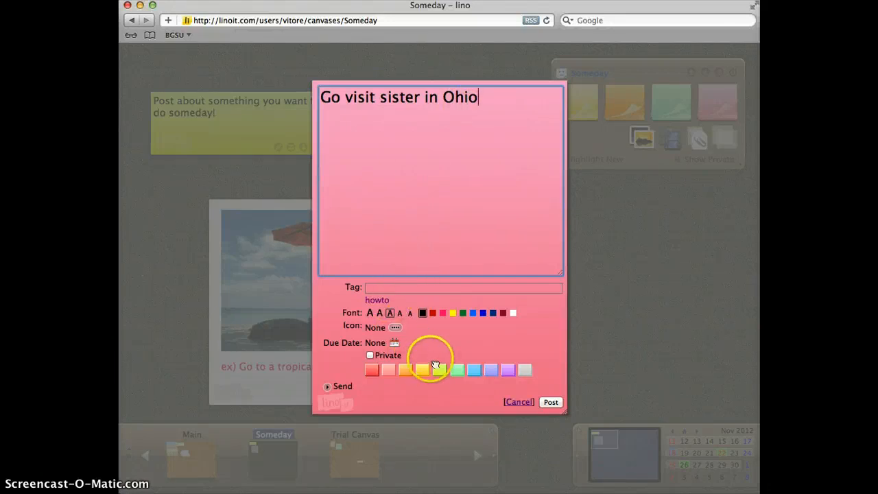
pyautogui.click(396, 332)
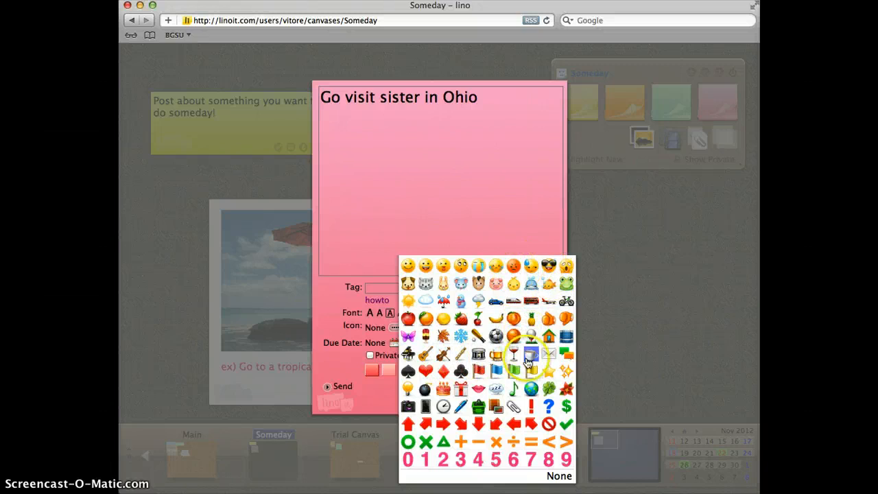
pyautogui.click(548, 373)
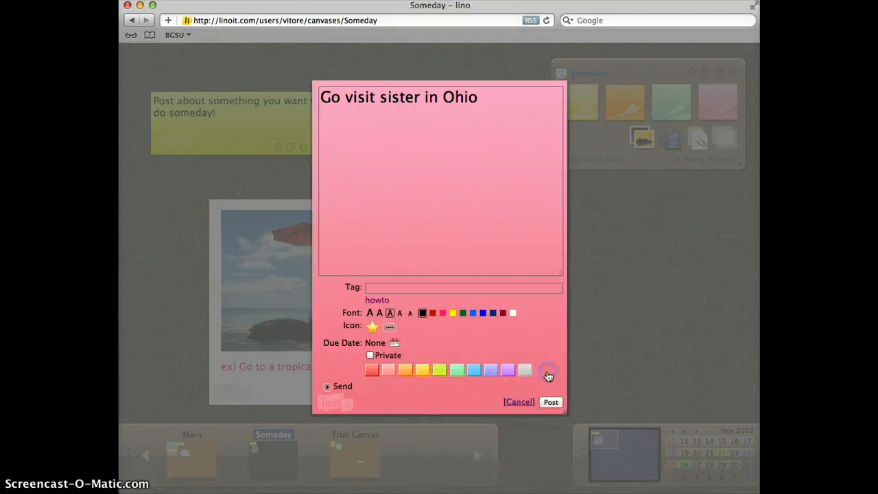
pyautogui.click(371, 355)
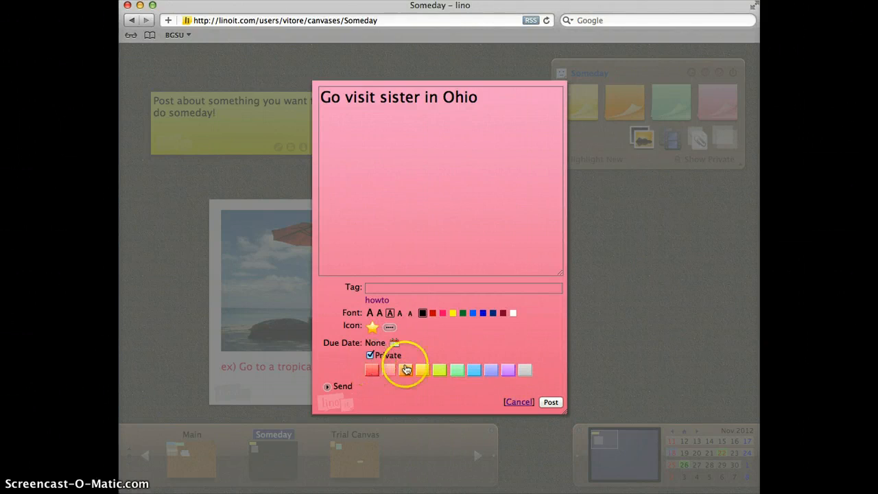
pyautogui.click(549, 403)
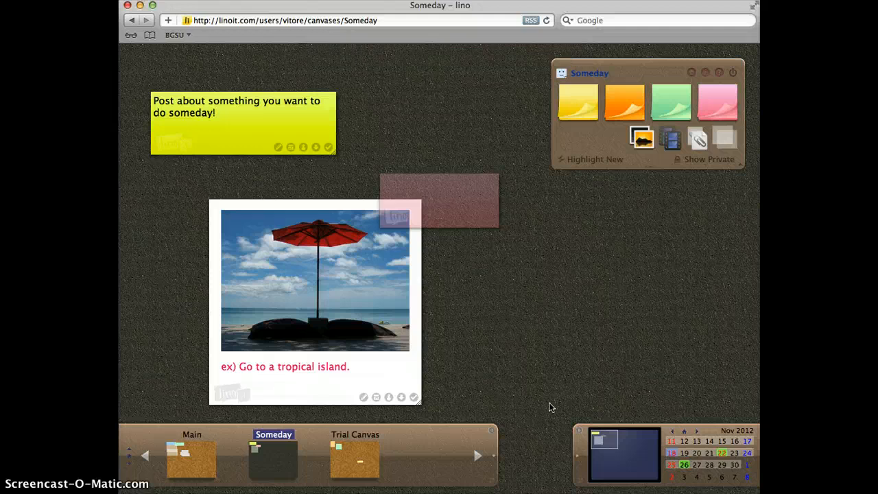
# Step: Move the pink Ohio note off the beach photo and place it beside the yellow-green note
pyautogui.click(464, 190)
pyautogui.moveTo(466, 208); pyautogui.dragTo(482, 136)
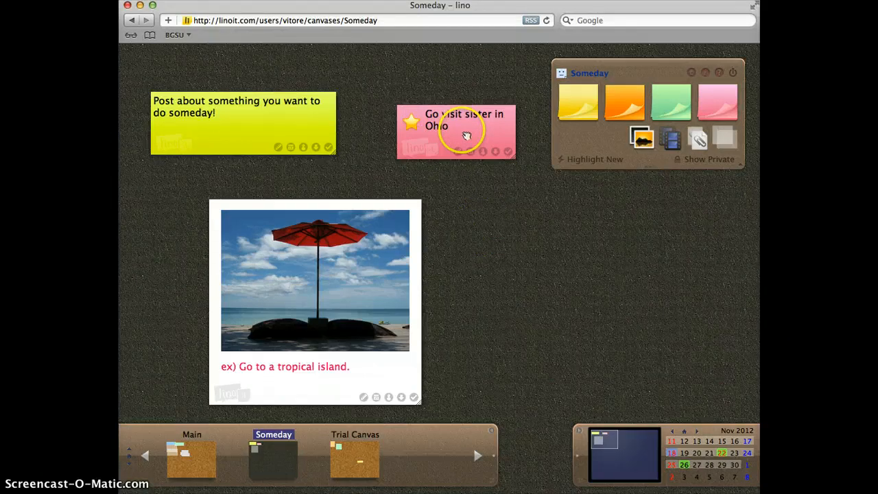
pyautogui.moveTo(466, 135); pyautogui.dragTo(424, 122)
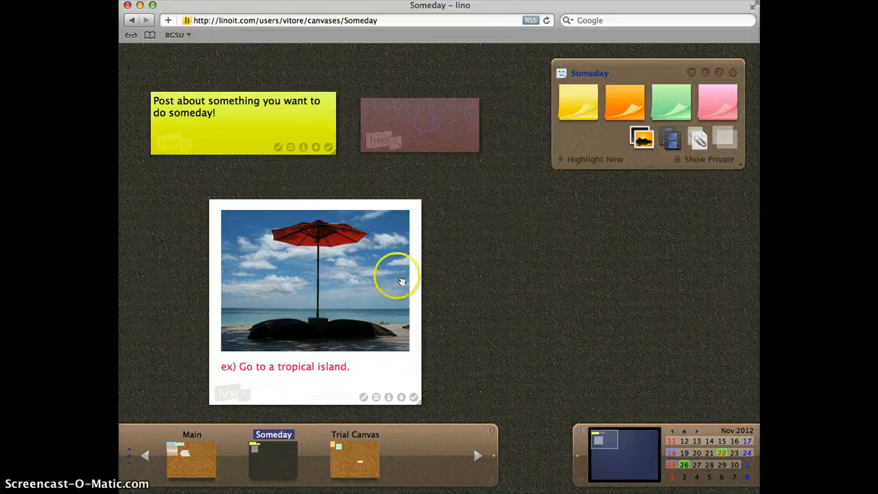
# Step: View the Trial Canvas and the Main canvas in turn to compare their contents
pyautogui.click(361, 455)
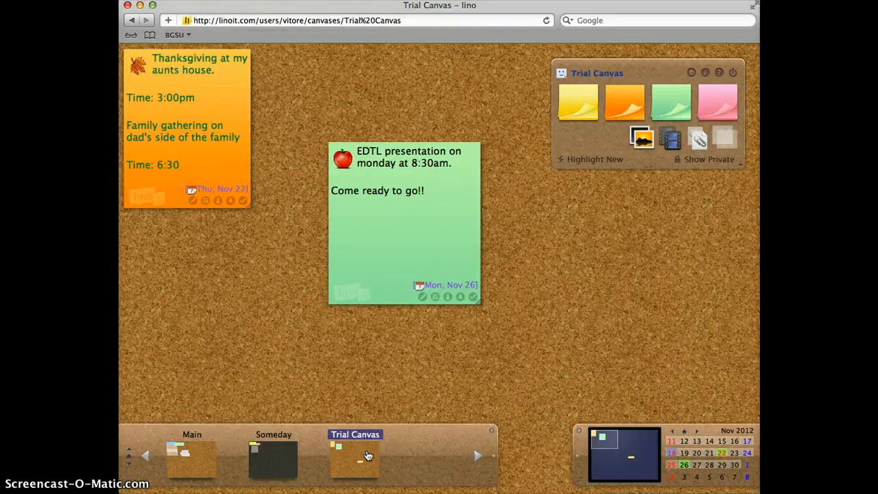
pyautogui.click(204, 455)
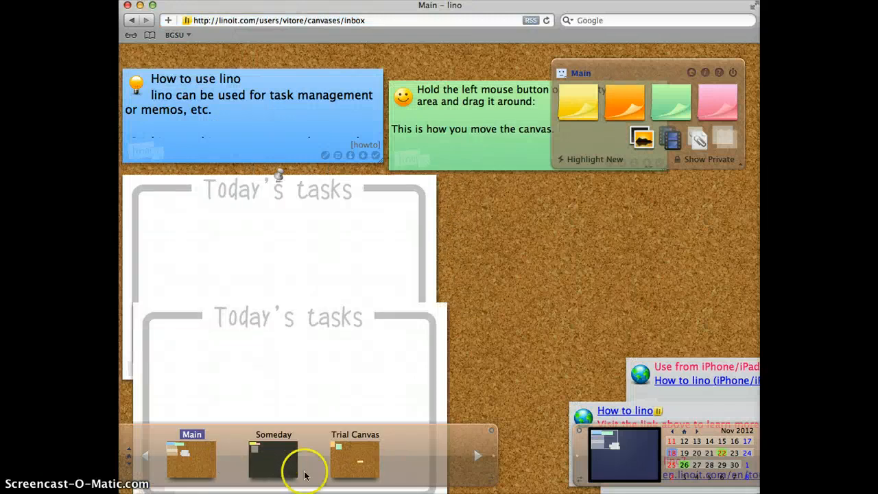
pyautogui.moveTo(359, 465); pyautogui.dragTo(395, 467)
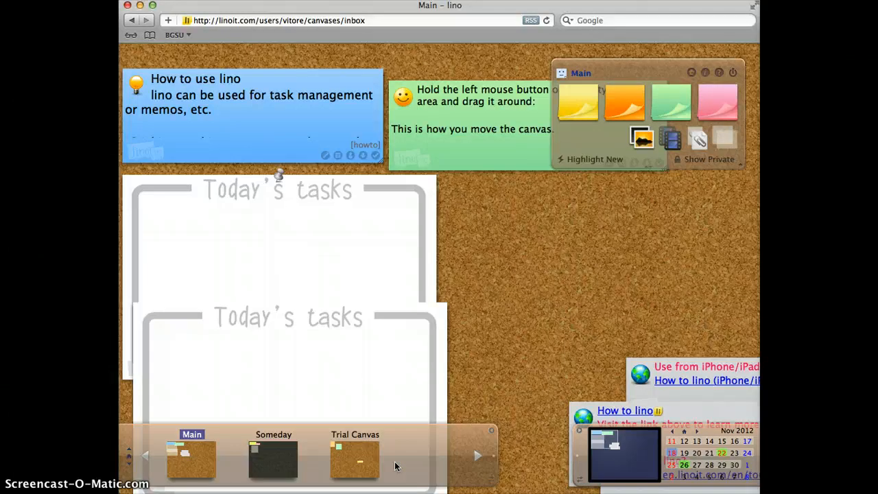
pyautogui.click(392, 456)
pyautogui.click(361, 453)
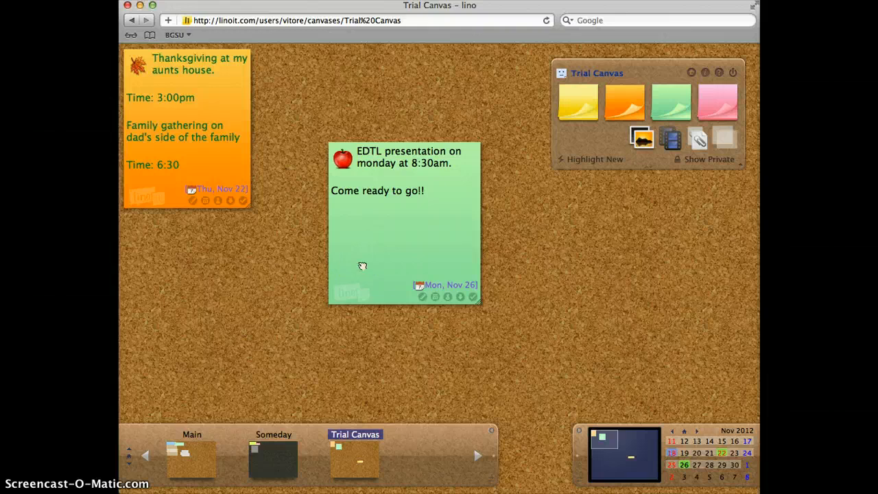
pyautogui.click(197, 444)
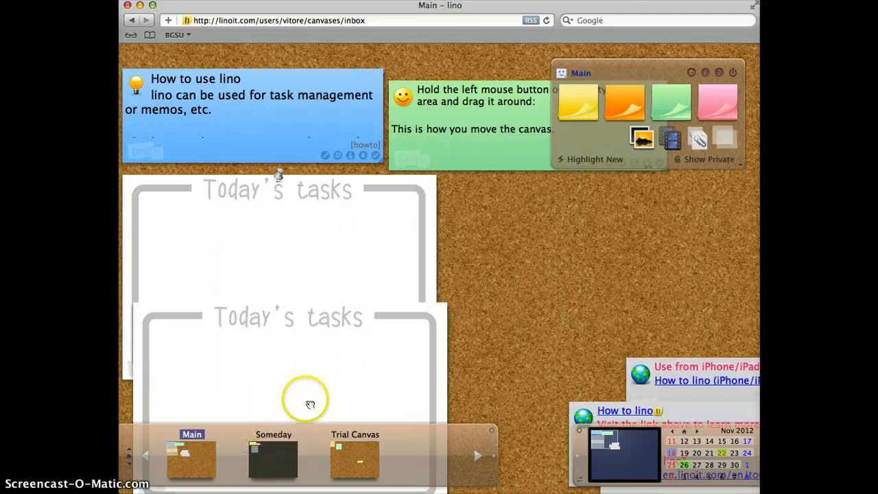
# Step: Move the EDTL note on the Trial Canvas up towards the Thanksgiving note
pyautogui.click(352, 446)
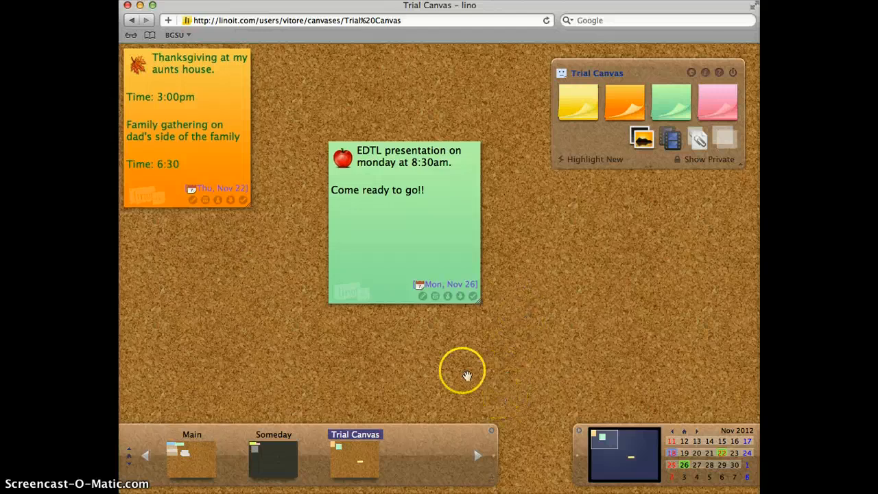
pyautogui.moveTo(446, 282); pyautogui.dragTo(388, 193)
# Step: Peel off the blue "How to use lino" note, the green canvas-moving note and the duplicate "Today's tasks" sticky from Main
pyautogui.click(196, 464)
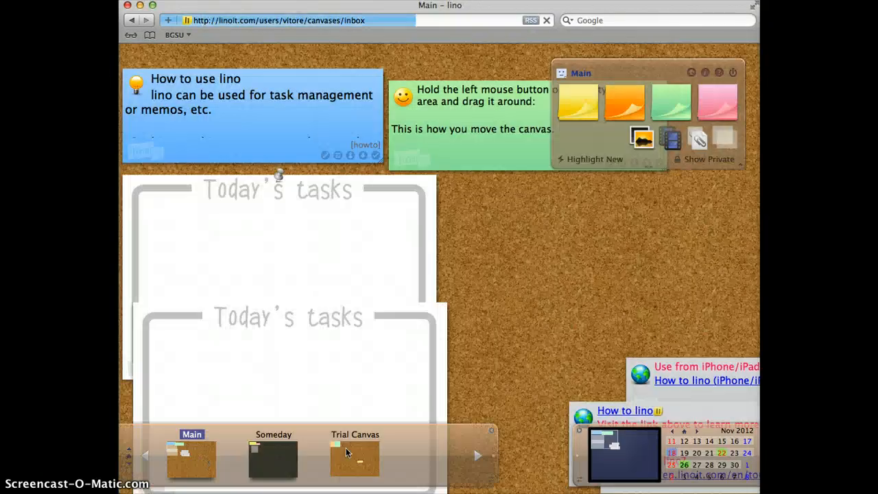
pyautogui.click(375, 155)
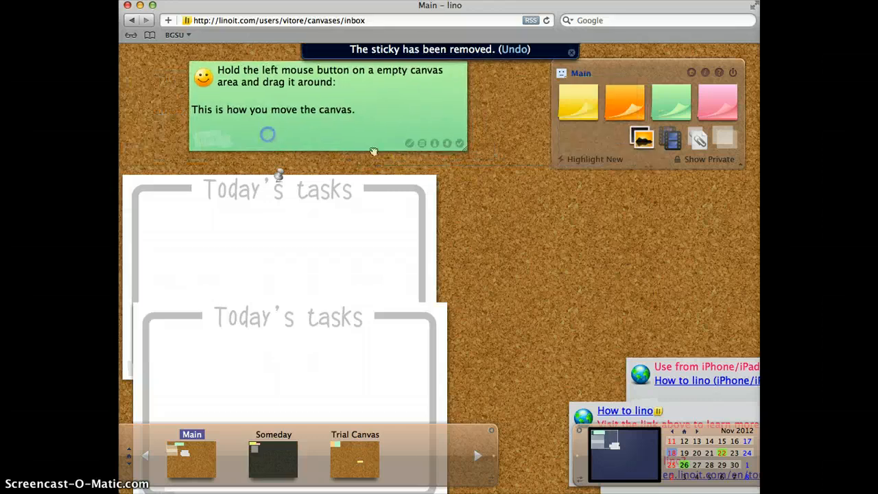
pyautogui.click(459, 151)
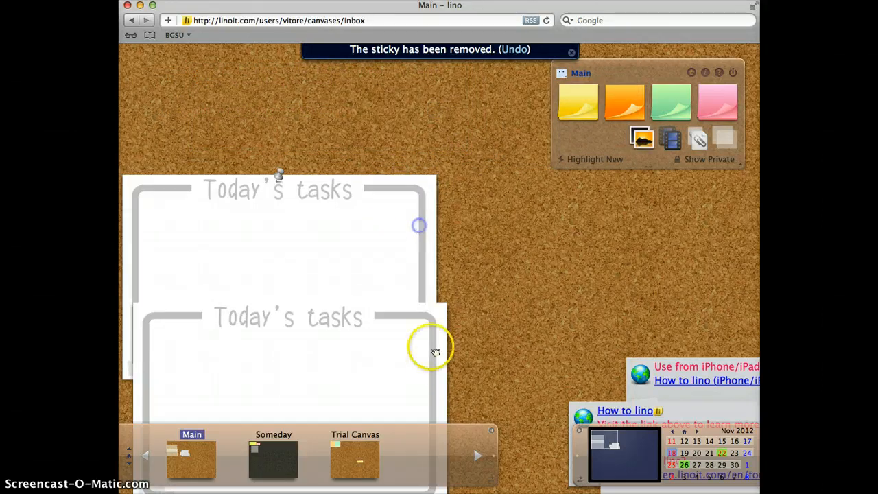
pyautogui.moveTo(421, 359); pyautogui.dragTo(429, 235)
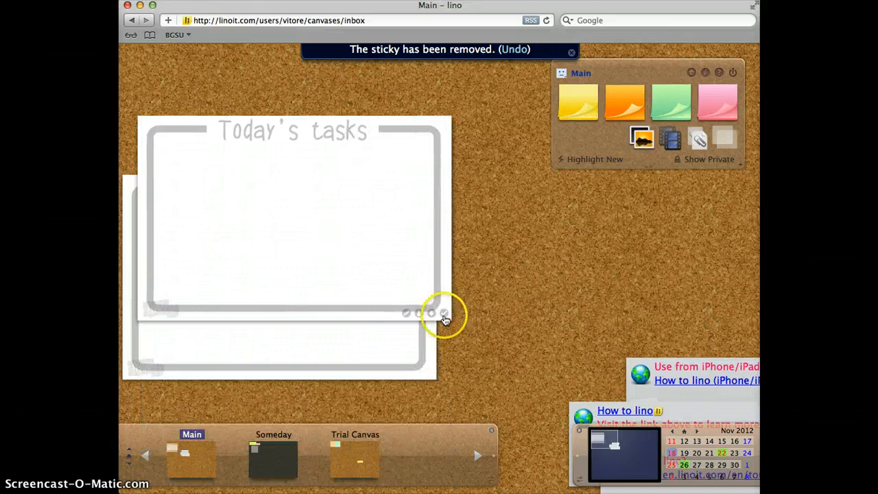
pyautogui.click(445, 313)
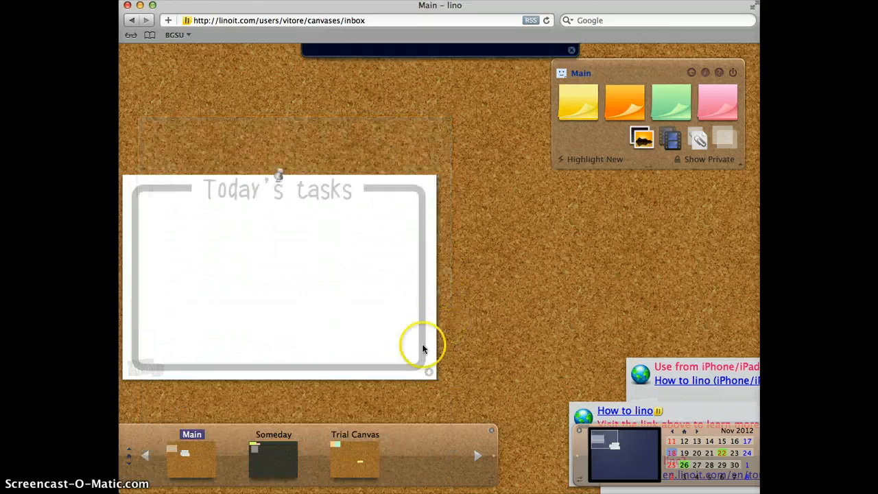
pyautogui.click(351, 273)
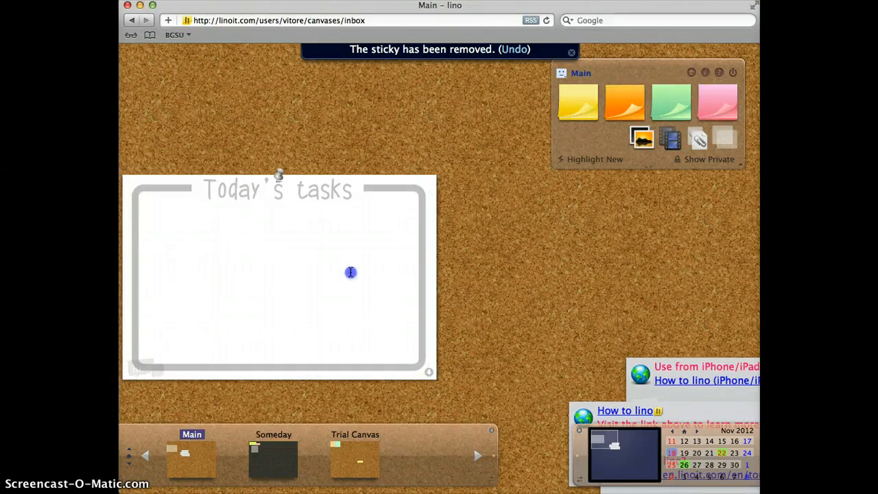
# Step: Start an orange note on Main with the separate paragraphs "HW:", "Read about the American Rev." and "Answer questions."
pyautogui.click(635, 104)
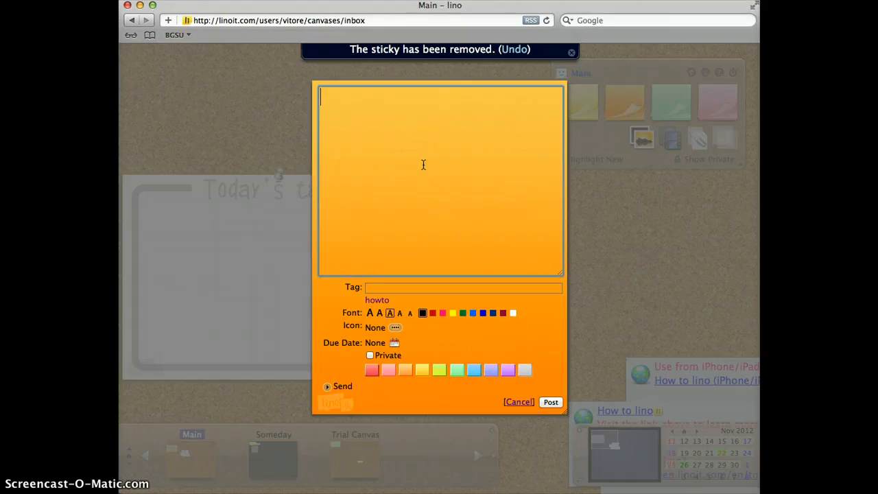
pyautogui.write('B')
pyautogui.press('BackSpace')
pyautogui.write('Hw')
pyautogui.press('BackSpace')
pyautogui.write('W:\\')
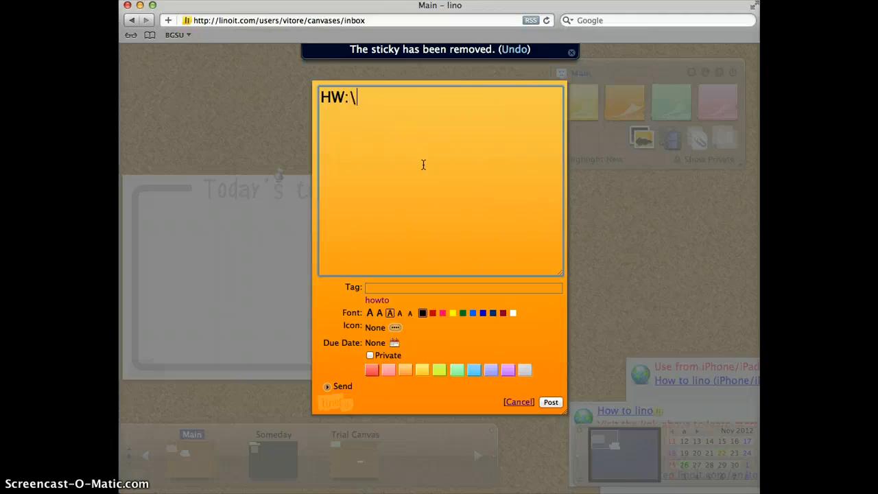
pyautogui.press('BackSpace')
pyautogui.press('Return')
pyautogui.press('Return')
pyautogui.write('Read about the ')
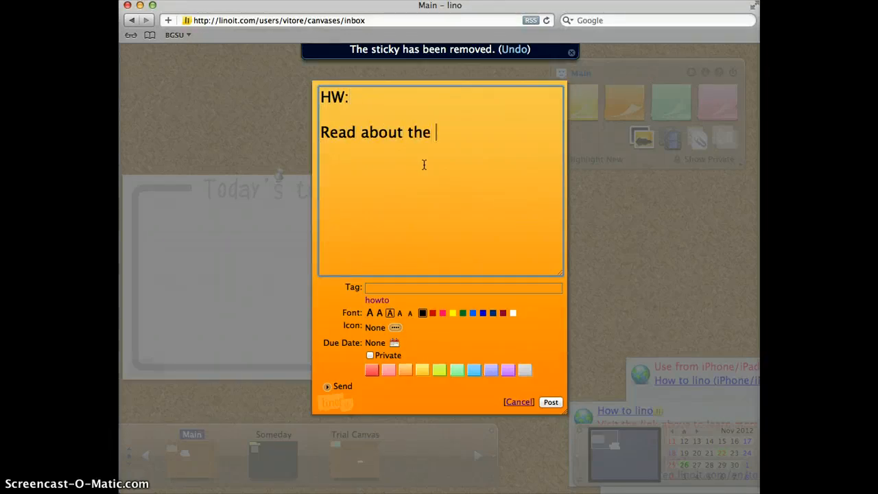
pyautogui.write('Americ')
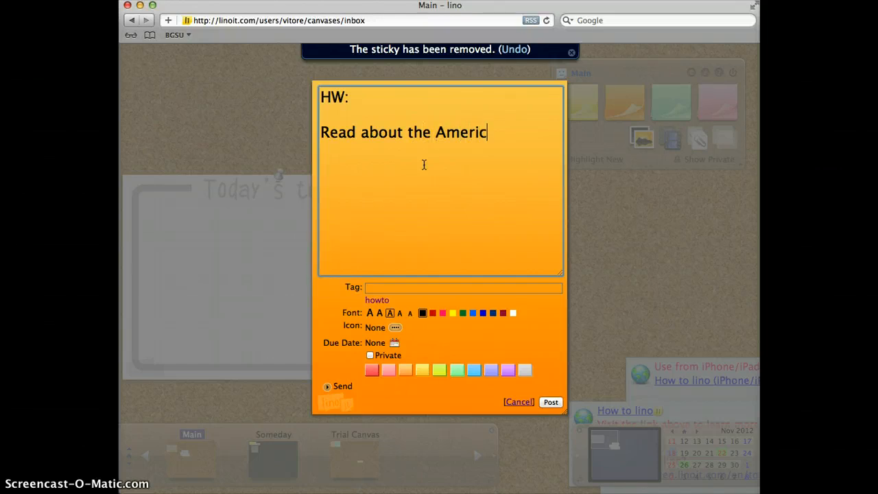
pyautogui.write('an Rev.')
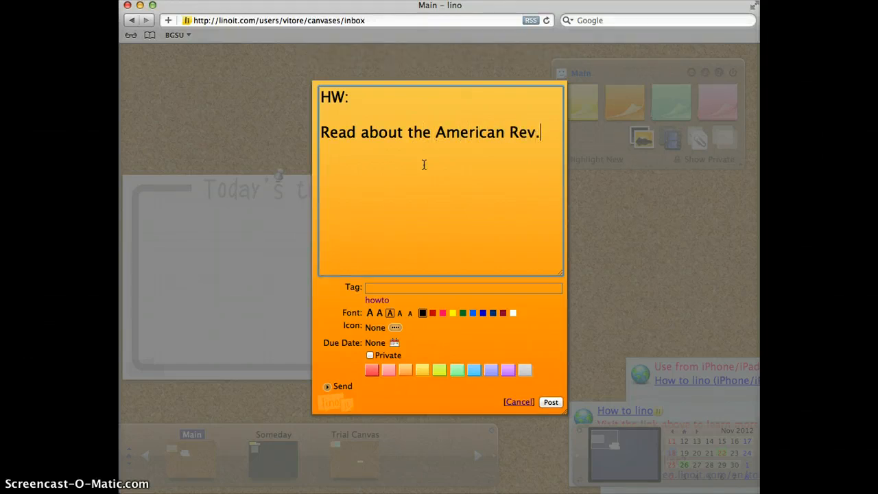
pyautogui.press('Return')
pyautogui.press('Return')
pyautogui.write('Answer ')
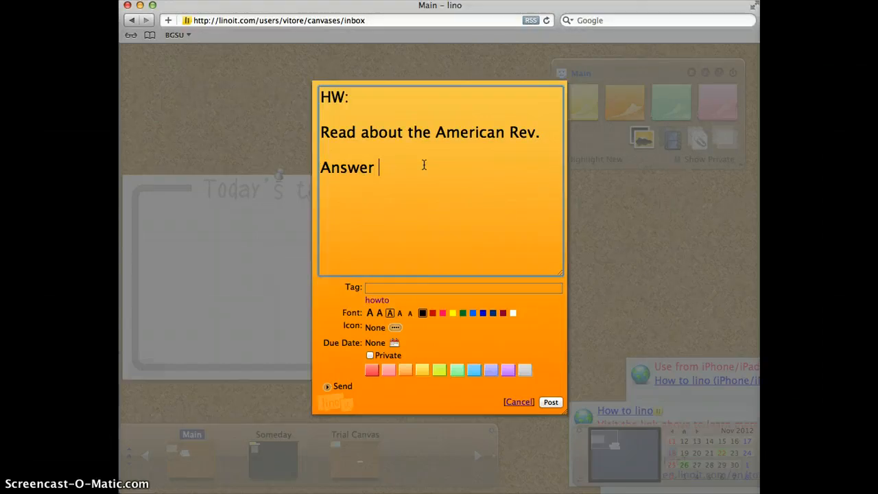
pyautogui.write('questions.')
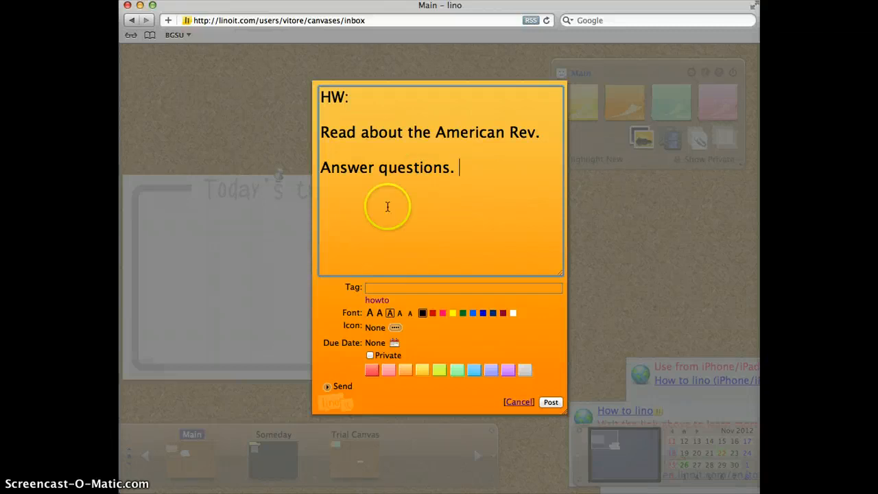
# Step: Set the homework note's due date to Tuesday, November 20 and post it
pyautogui.click(394, 343)
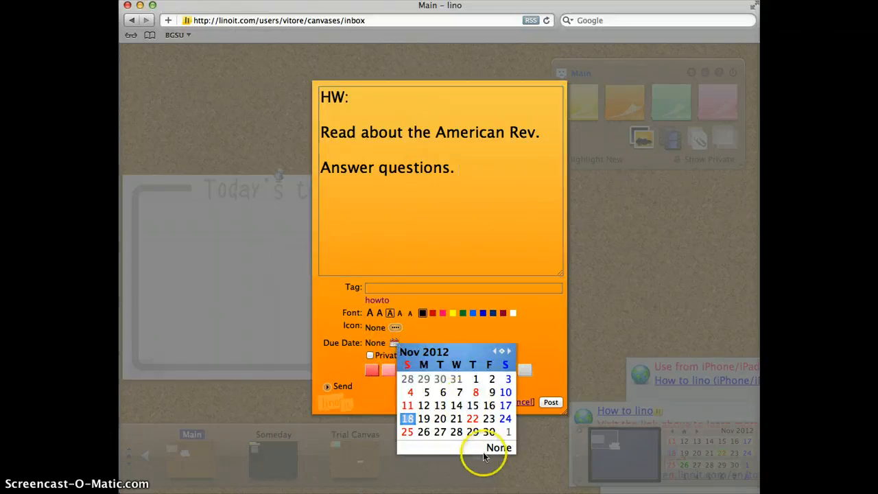
pyautogui.click(440, 419)
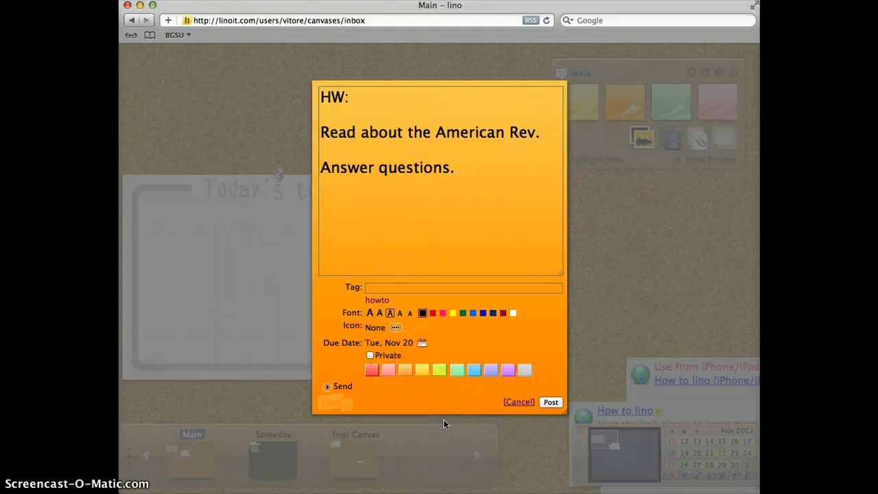
pyautogui.click(551, 402)
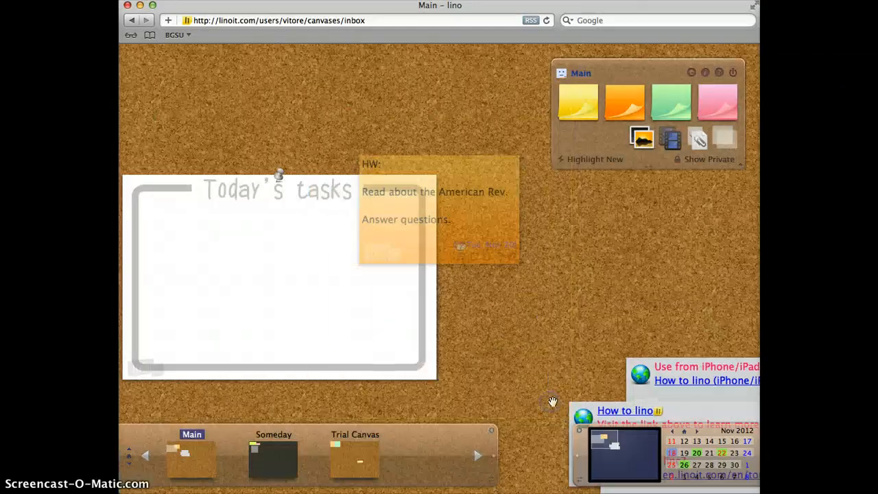
# Step: Move the homework note inside the "Today's tasks" frame and enlarge it to fill most of the frame
pyautogui.moveTo(446, 187); pyautogui.dragTo(208, 229)
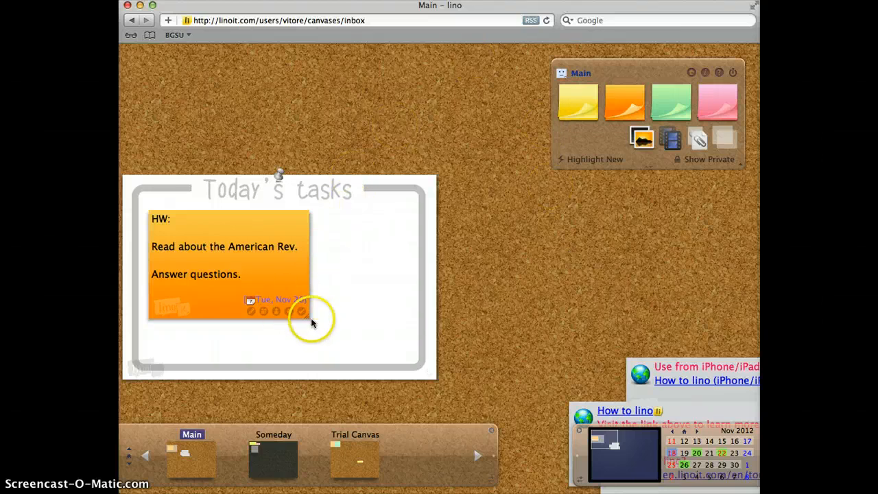
pyautogui.moveTo(309, 317); pyautogui.dragTo(415, 360)
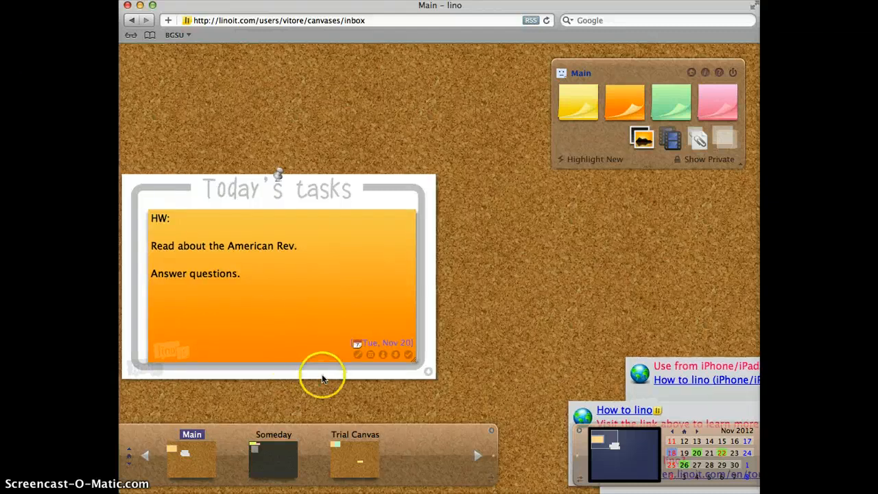
pyautogui.scroll(-5, 350, 381)
pyautogui.scroll(5, 382, 386)
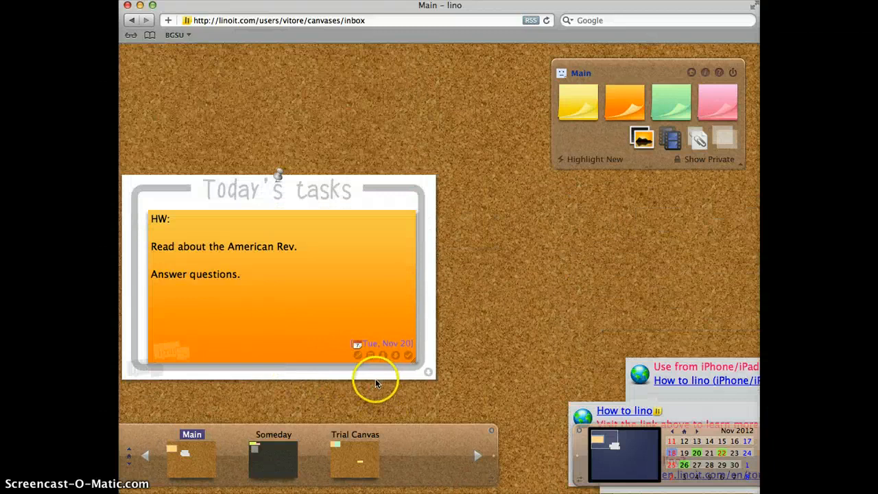